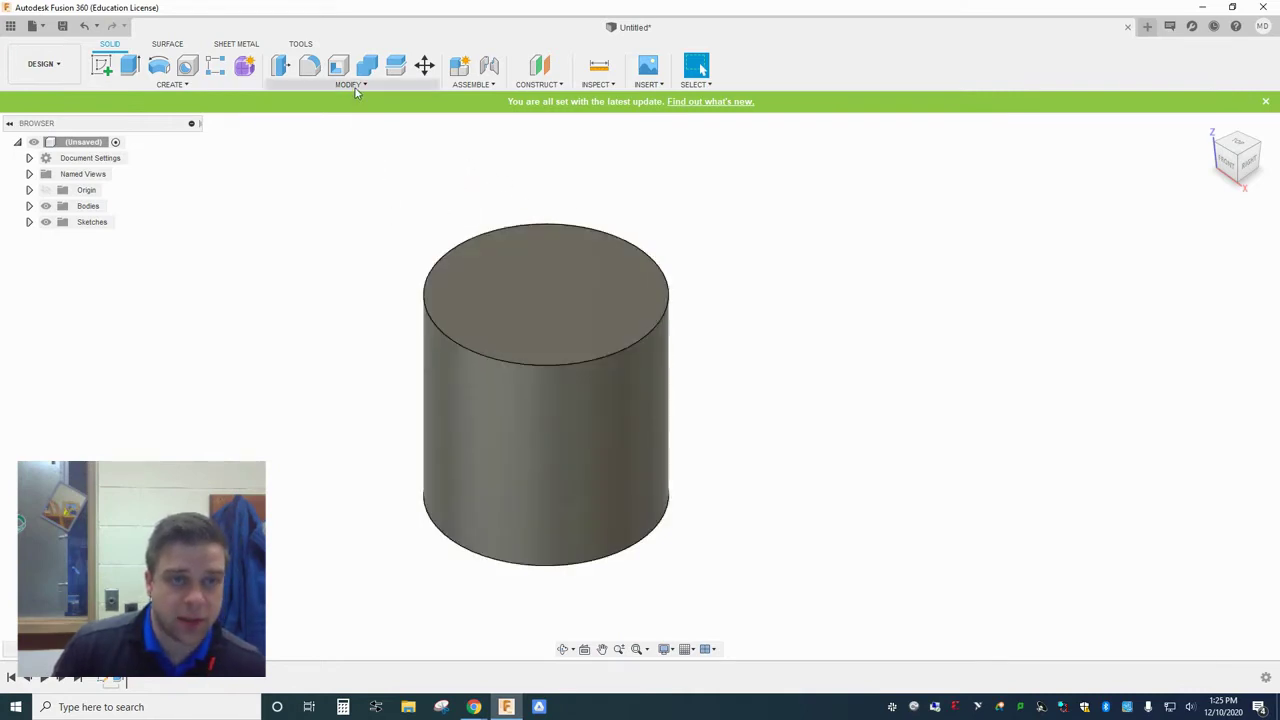
# - Open the MODIFY dropdown to reach the Appearance command
pyautogui.click(352, 85)
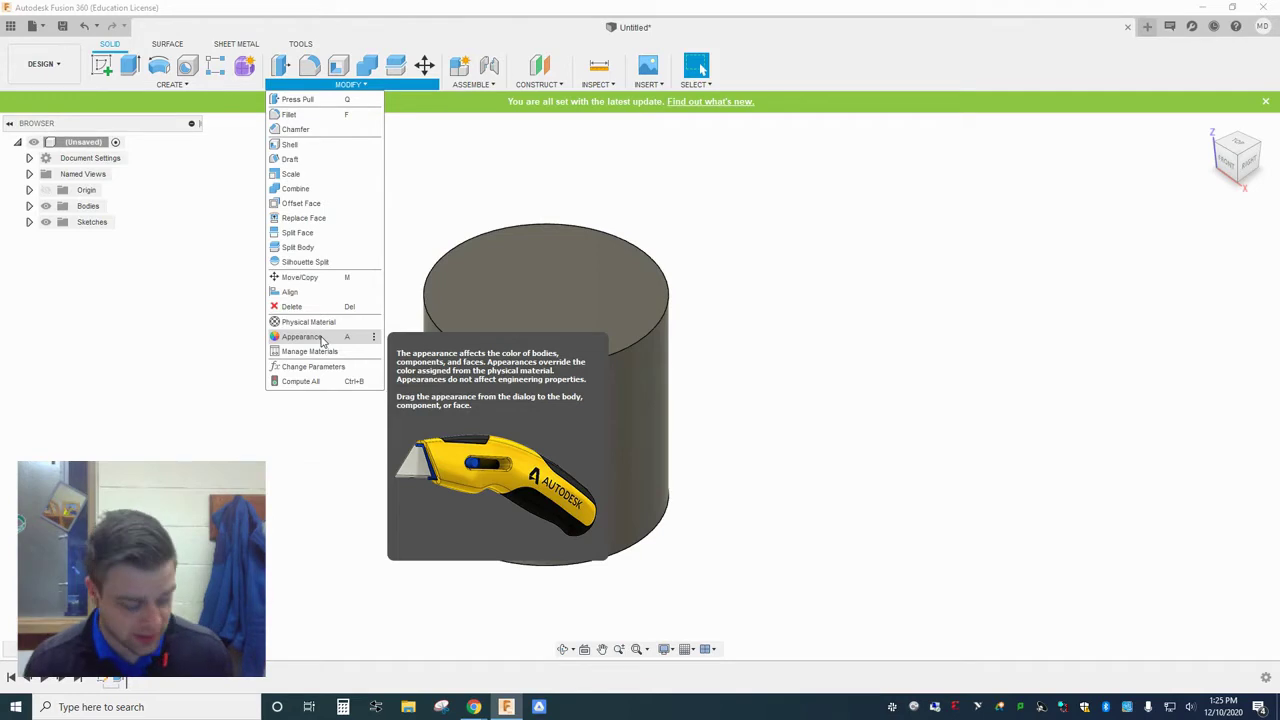
# - Open Appearance with A, keep Apply To on Bodies, and apply Steel - Satin to the cylinder
pyautogui.press('a')
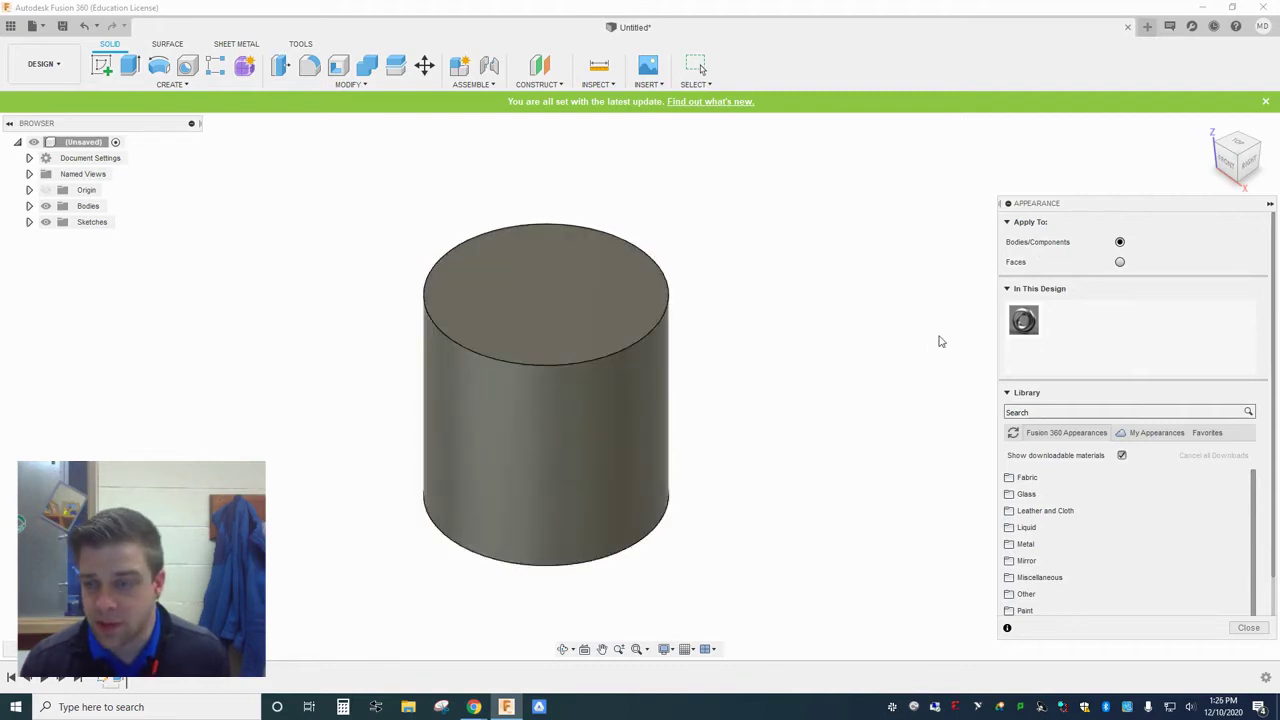
pyautogui.click(1120, 262)
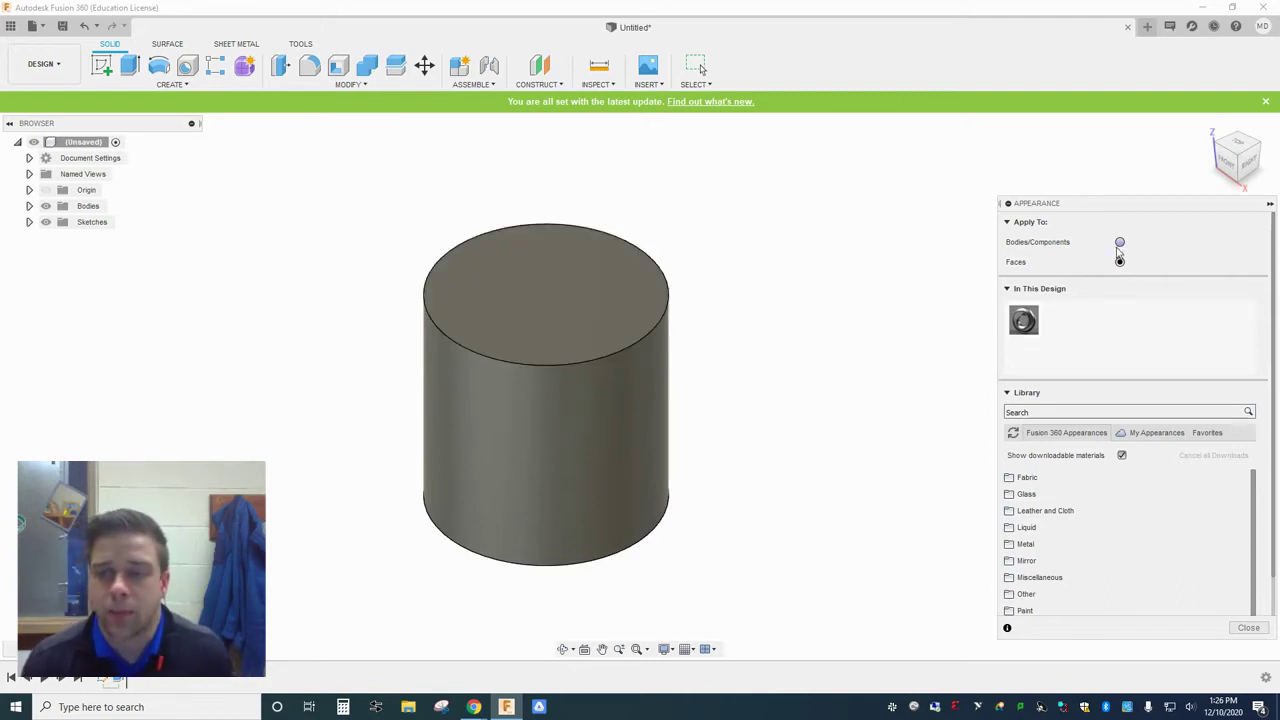
pyautogui.click(1120, 242)
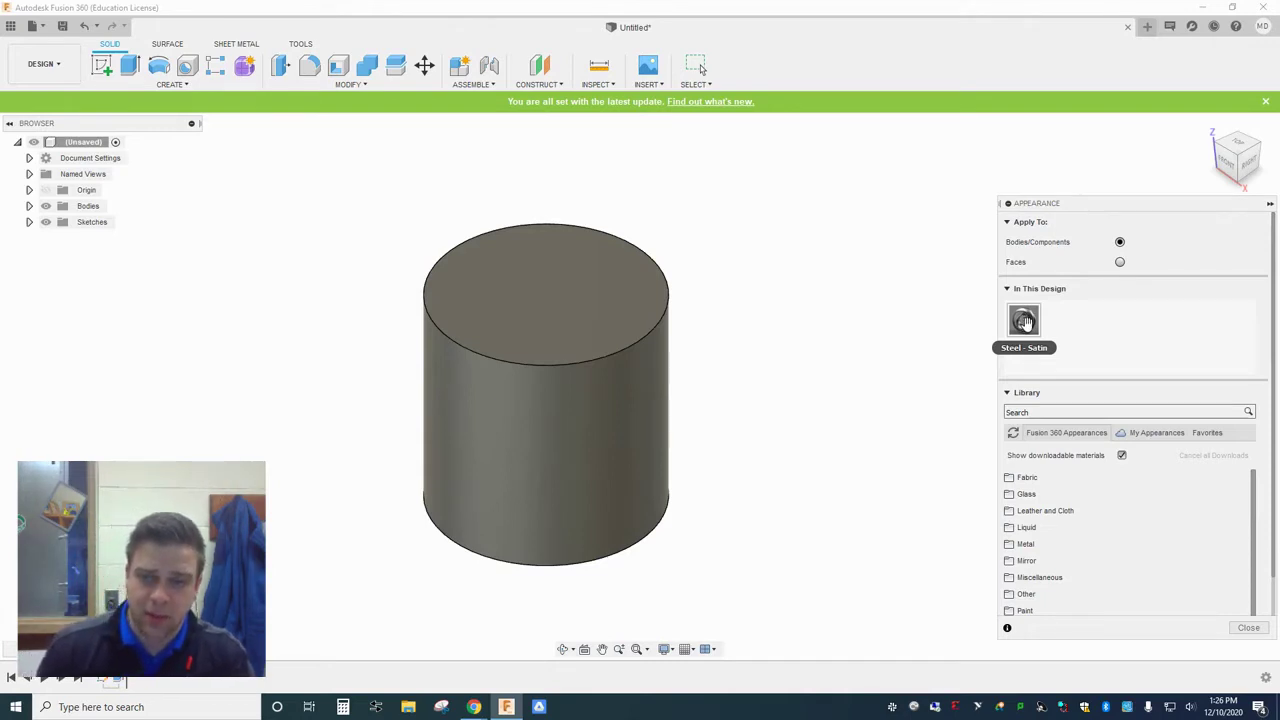
pyautogui.moveTo(1023, 321); pyautogui.dragTo(571, 283)
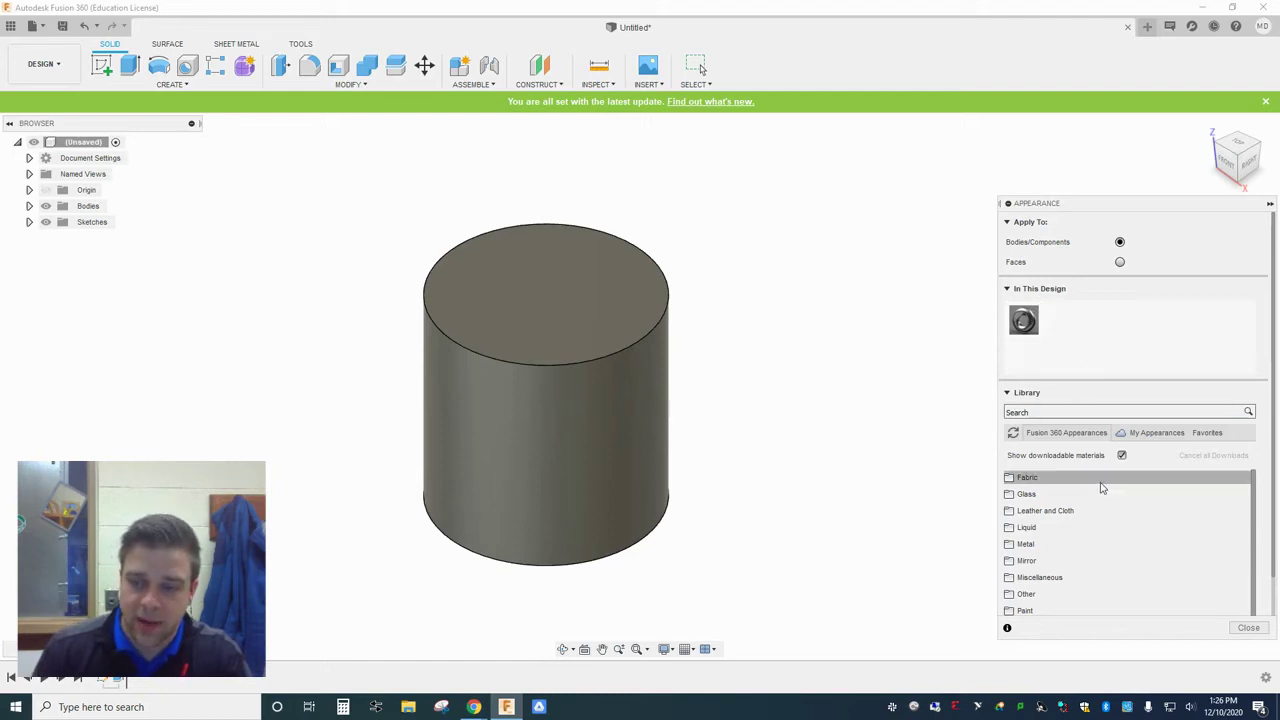
# - Browse the Paint > Glossy enamel appearances, then collapse the Glossy category
pyautogui.scroll(-1, 1109, 509)
pyautogui.scroll(-1, 1109, 509)
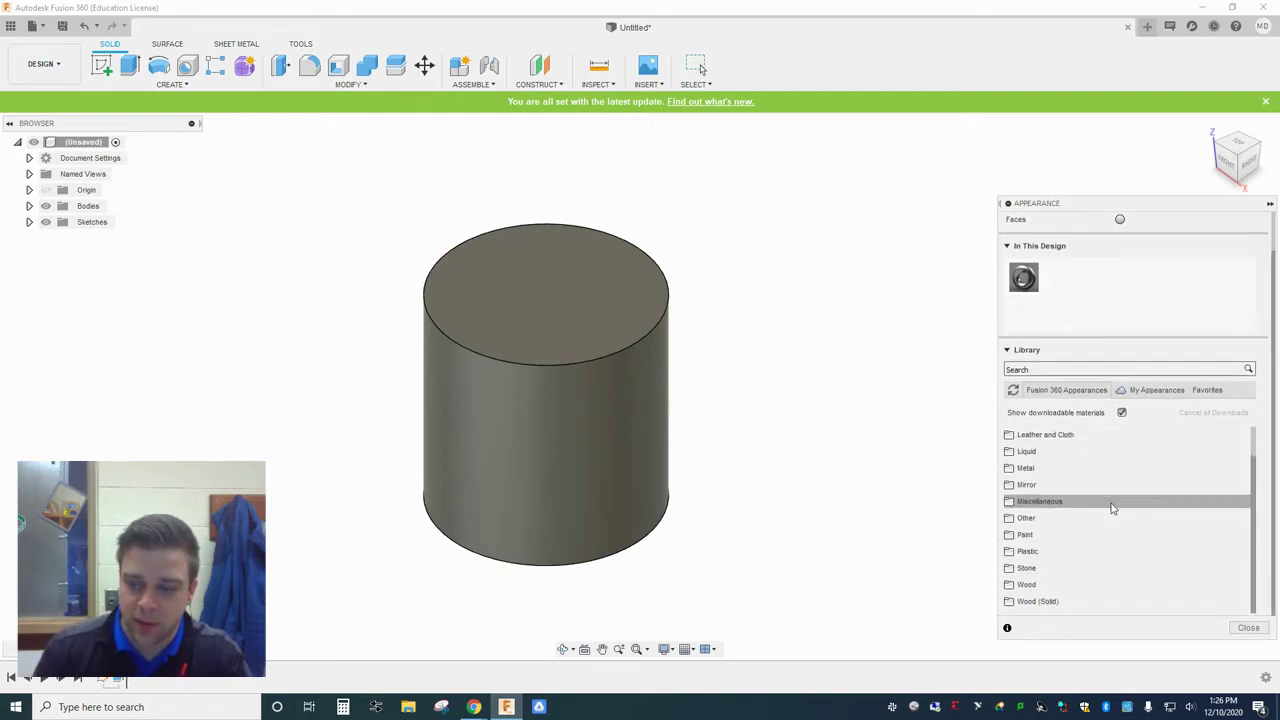
pyautogui.click(1069, 536)
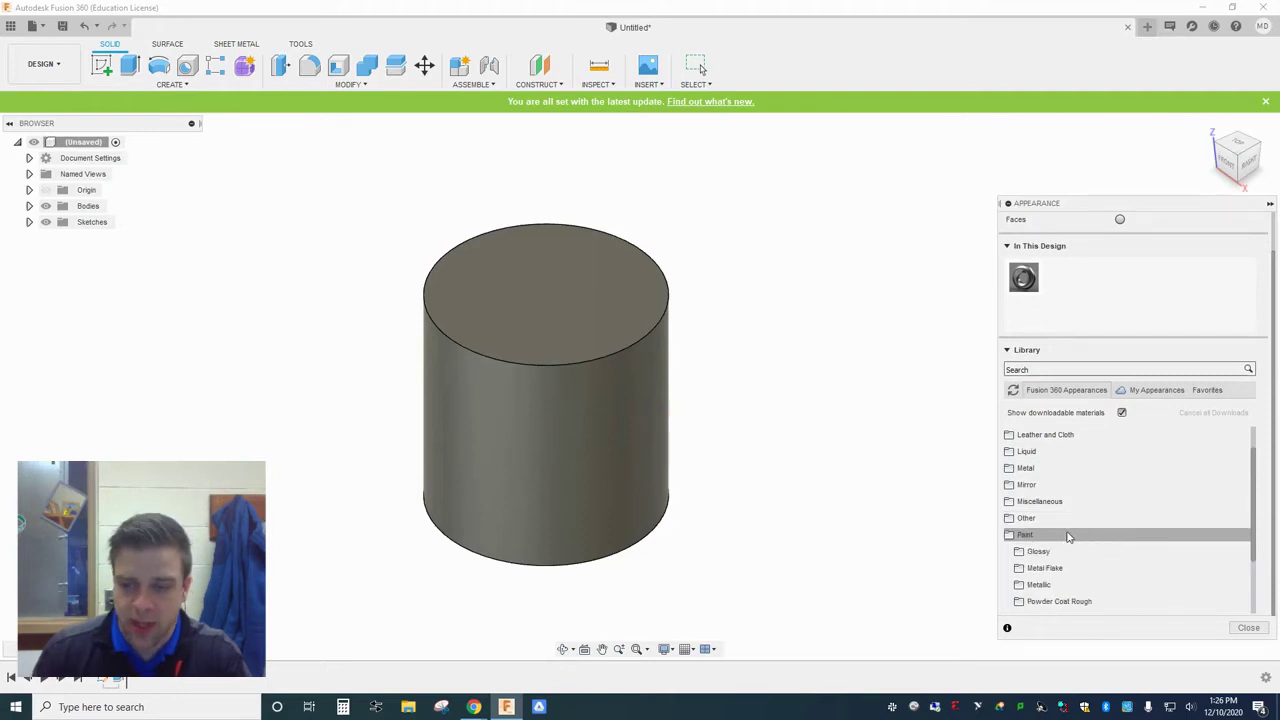
pyautogui.scroll(-2, 1025, 539)
pyautogui.scroll(1, 1030, 540)
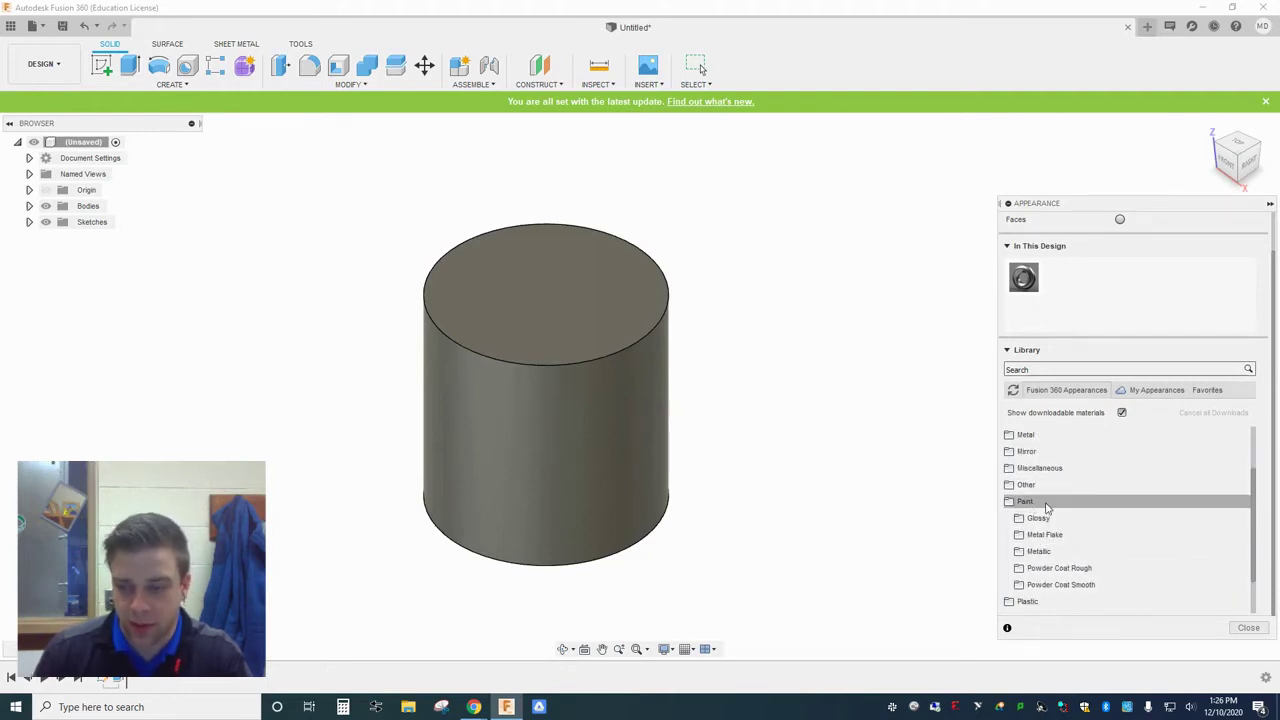
pyautogui.click(1045, 519)
pyautogui.scroll(-2, 1047, 505)
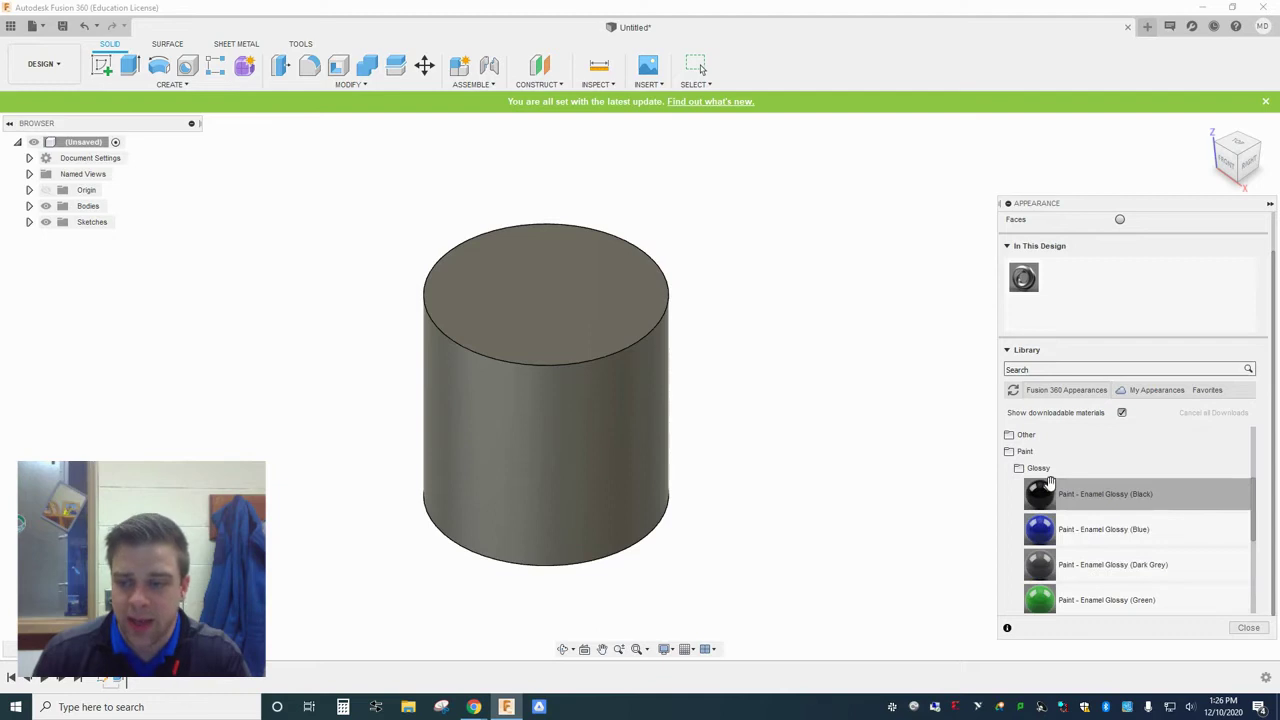
pyautogui.scroll(-3, 1064, 483)
pyautogui.scroll(-3, 1066, 480)
pyautogui.scroll(7, 1055, 472)
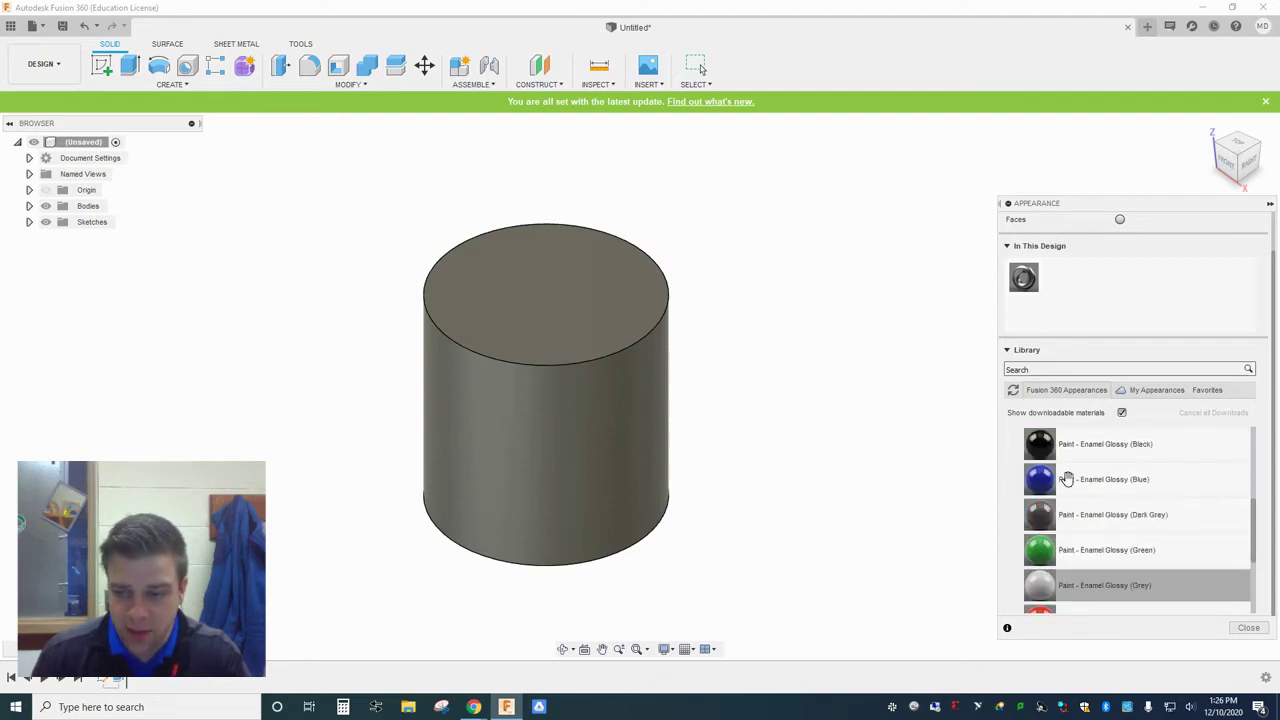
pyautogui.click(1052, 468)
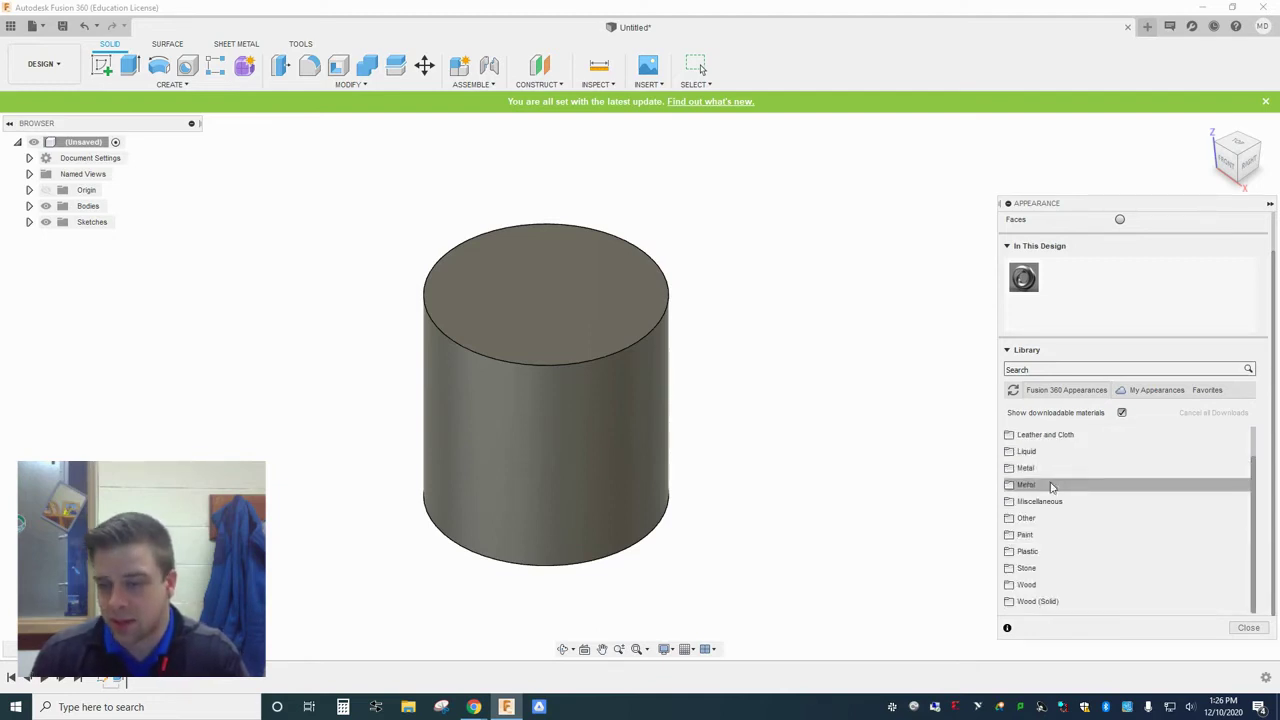
pyautogui.scroll(3, 1060, 470)
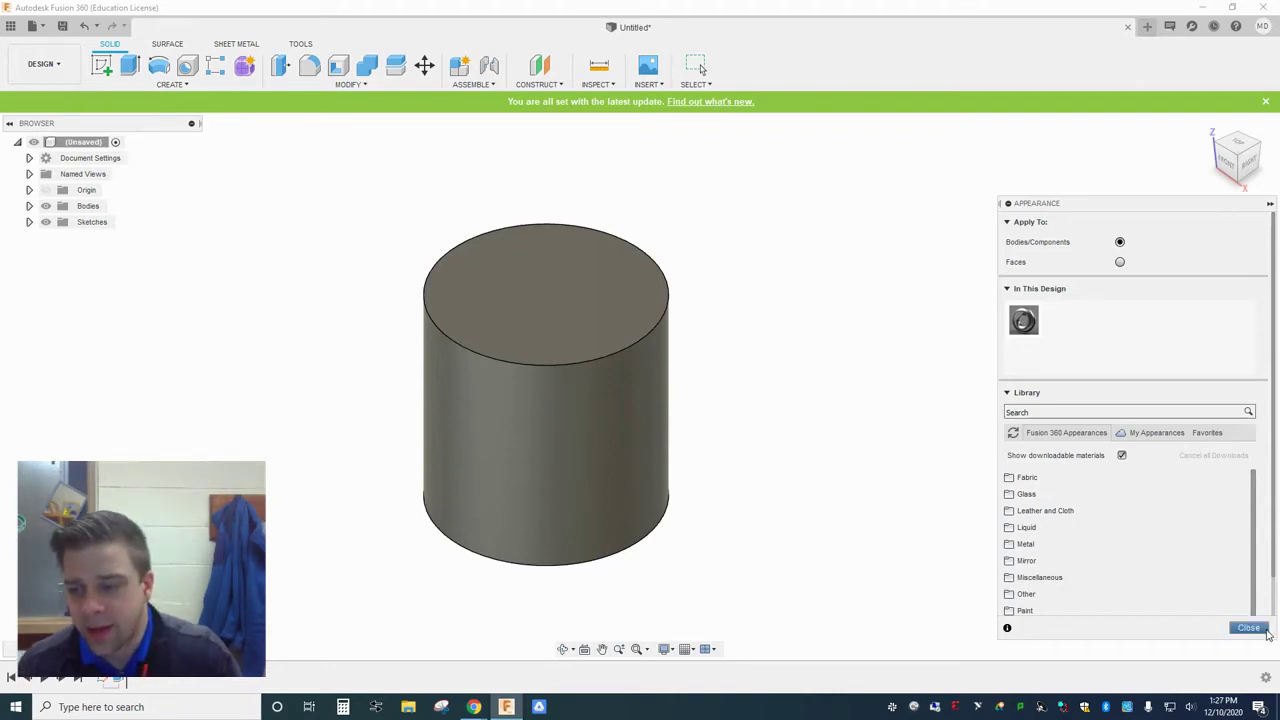
# - Close the appearance library, zoom the view, and list the workspaces under DESIGN
pyautogui.click(1248, 628)
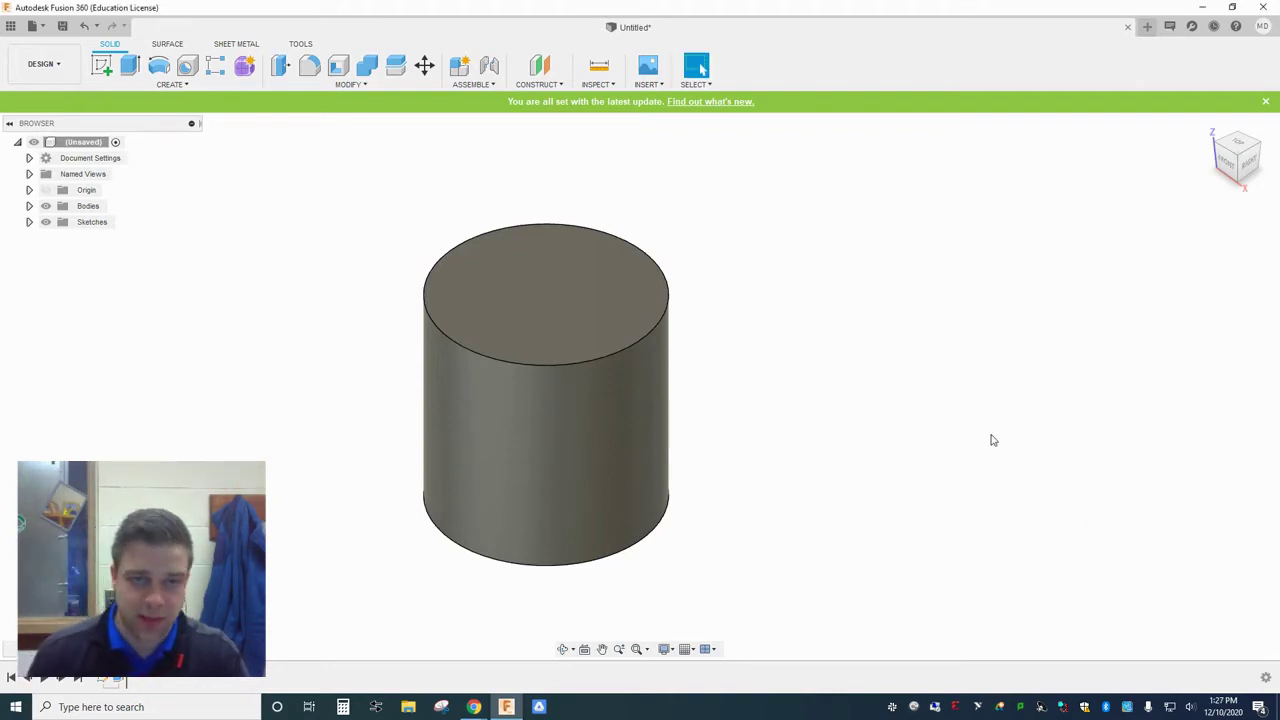
pyautogui.scroll(-1, 998, 452)
pyautogui.scroll(-1, 998, 452)
pyautogui.scroll(1, 626, 320)
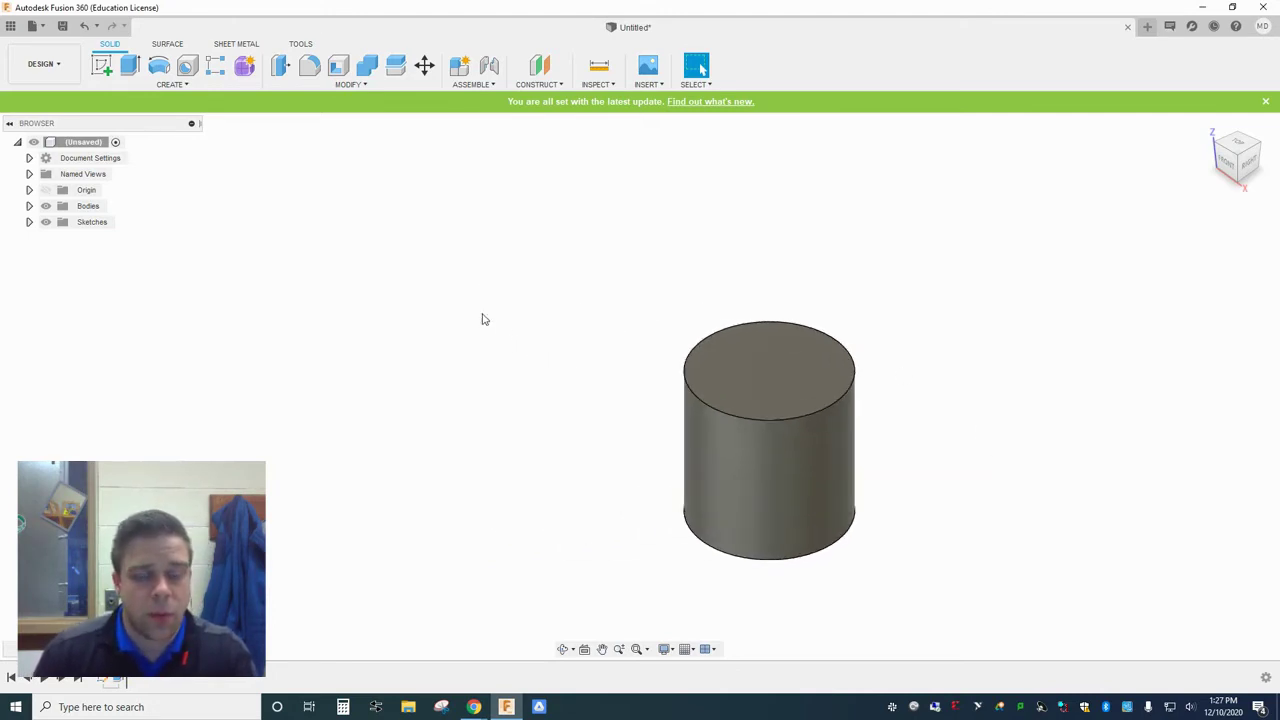
pyautogui.scroll(1, 605, 452)
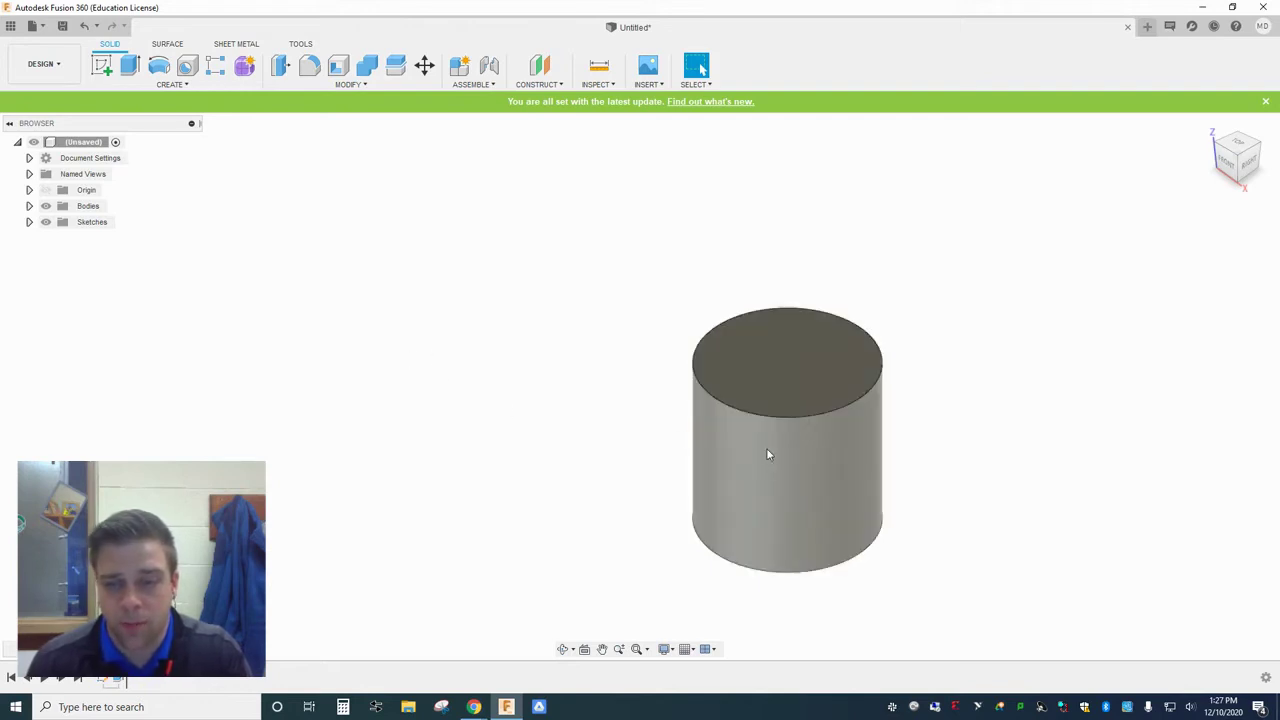
pyautogui.click(66, 75)
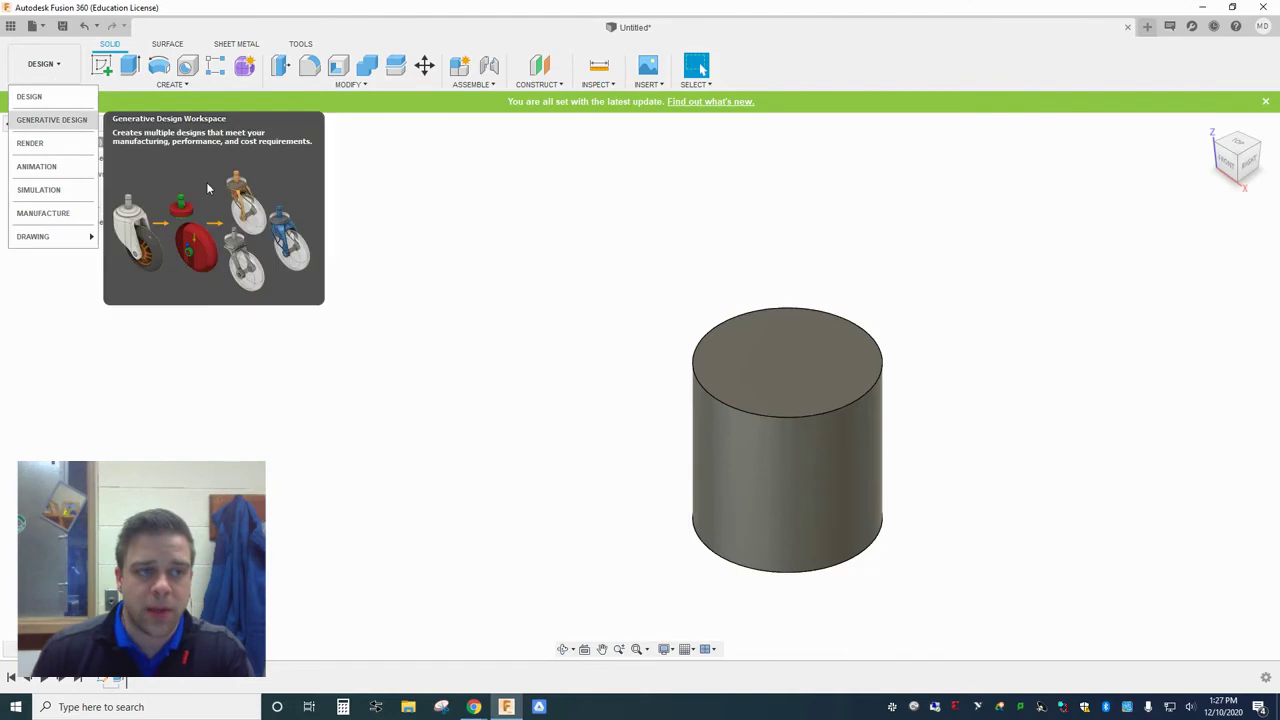
pyautogui.click(508, 212)
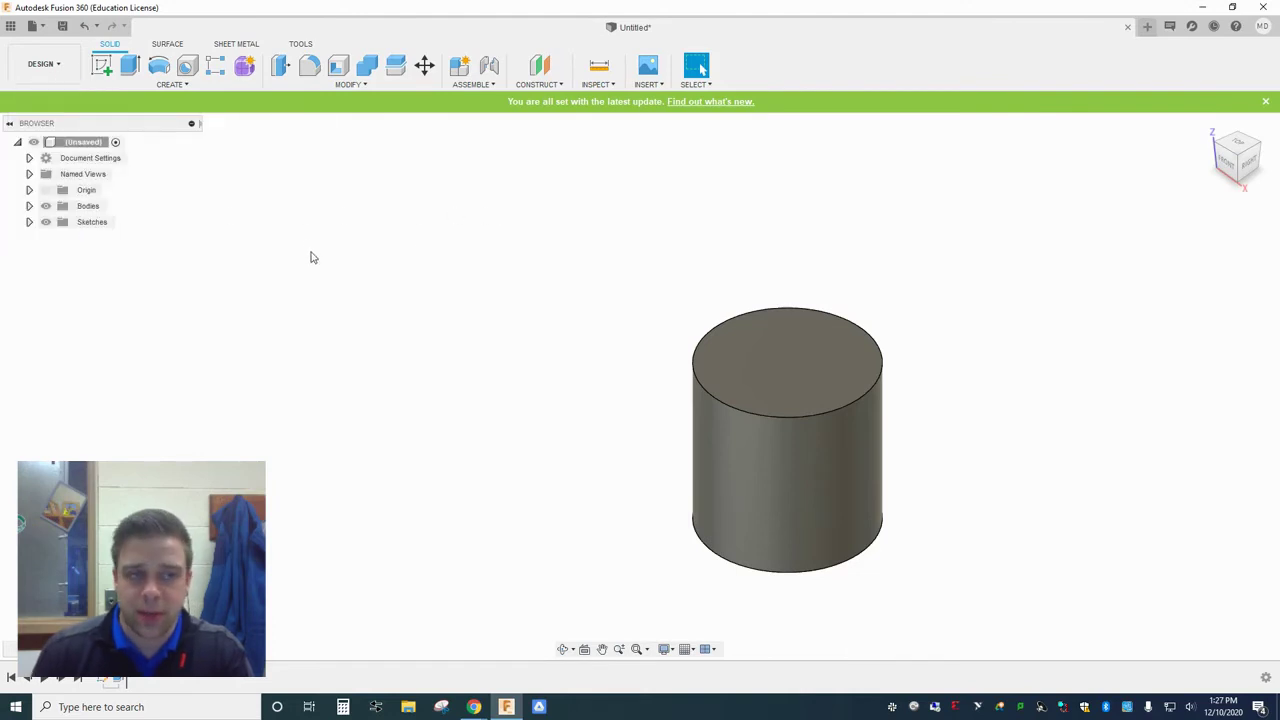
pyautogui.scroll(-1, 308, 348)
pyautogui.scroll(1, 708, 412)
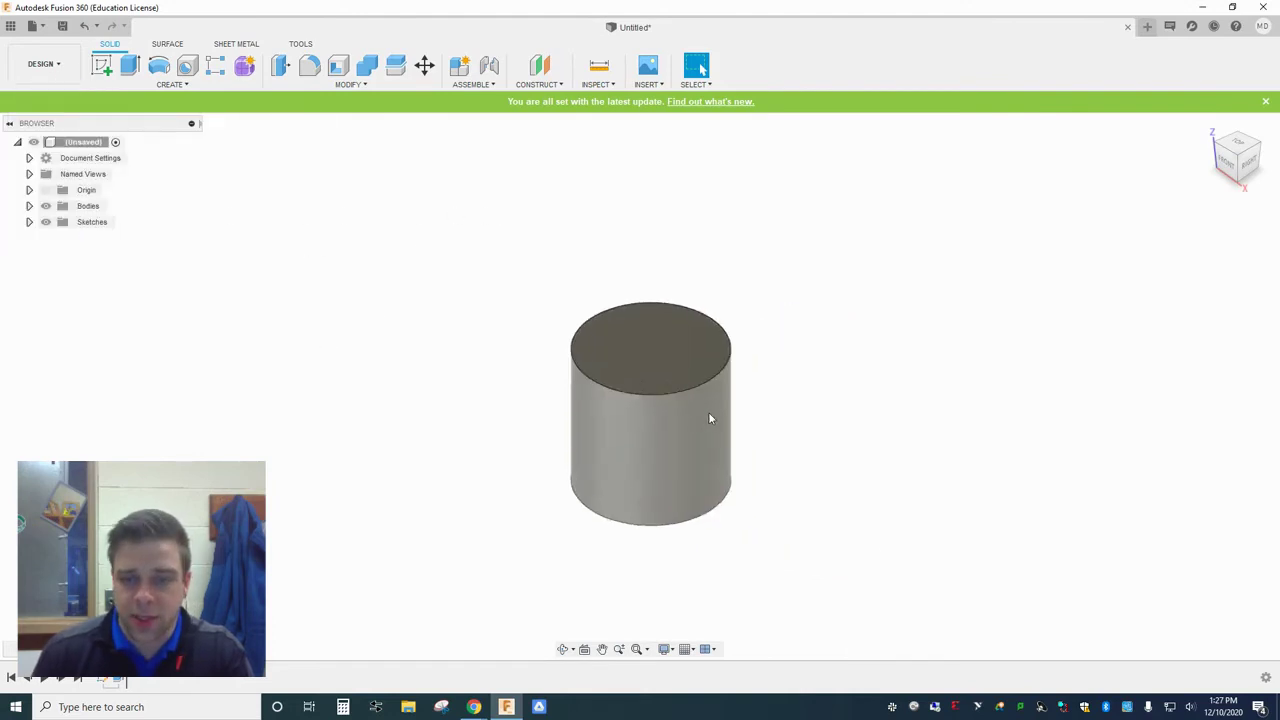
pyautogui.rightClick(85, 145)
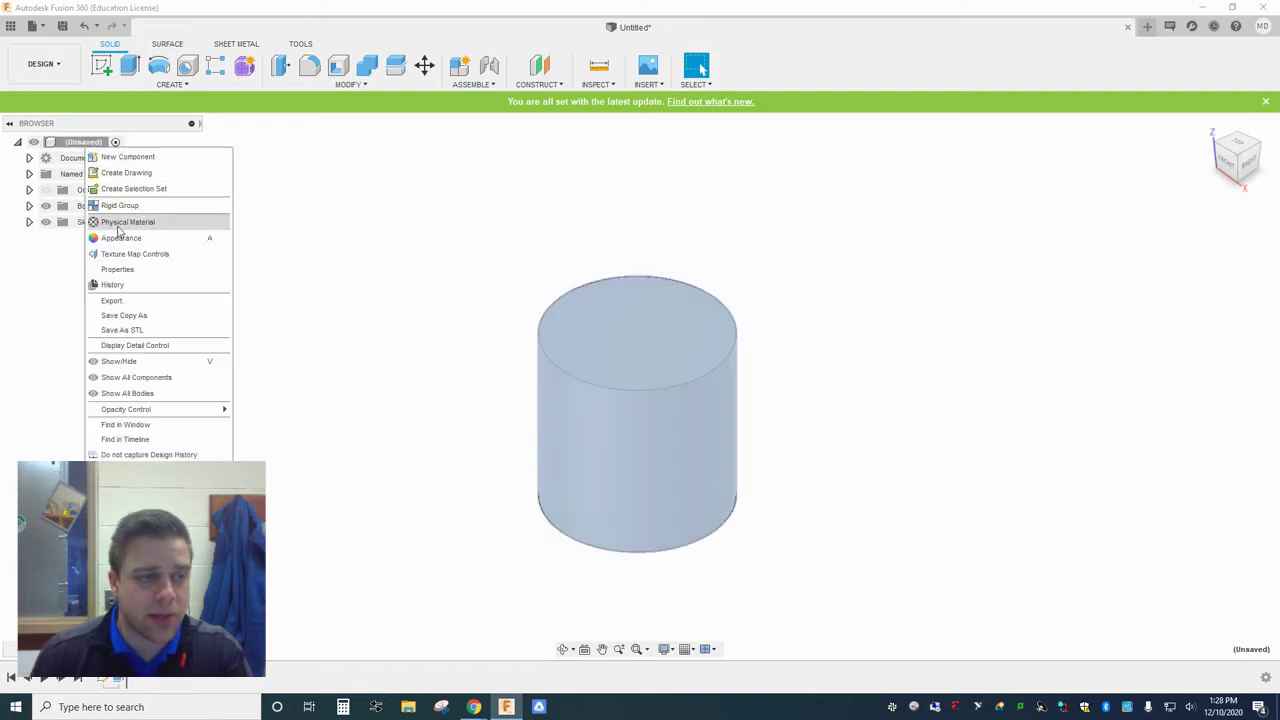
pyautogui.click(128, 270)
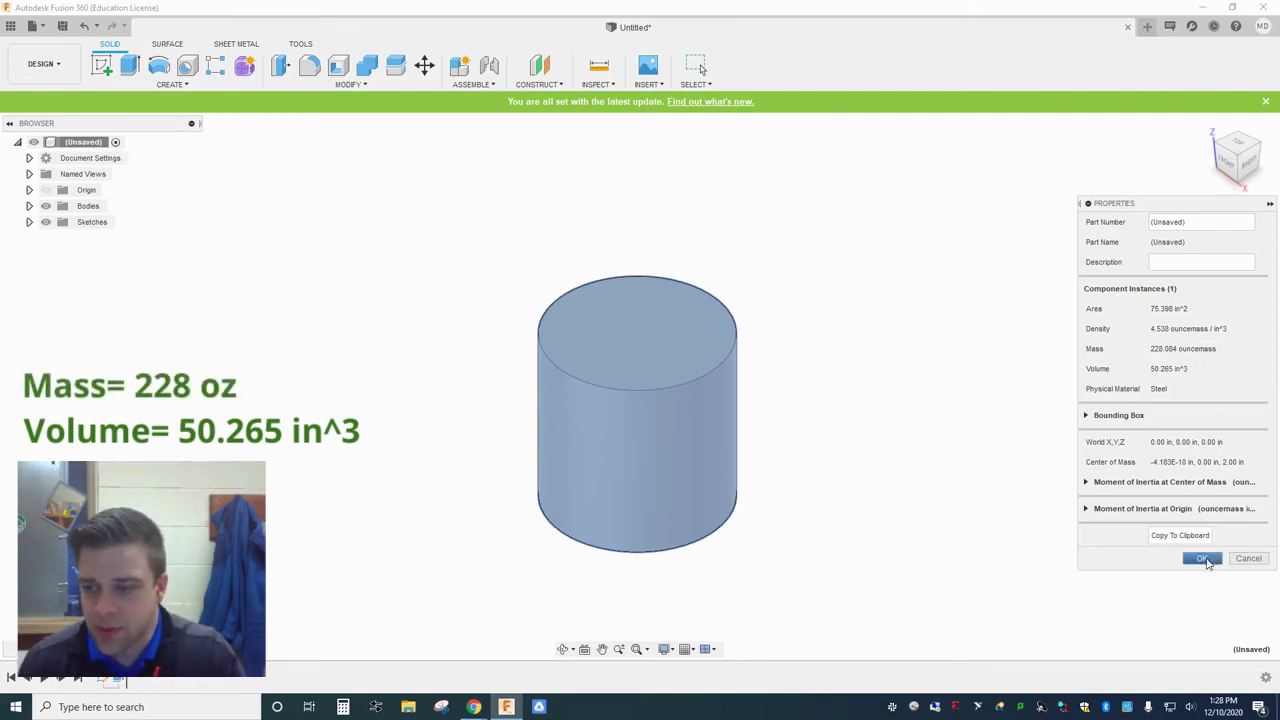
pyautogui.click(1203, 559)
pyautogui.scroll(1, 1030, 410)
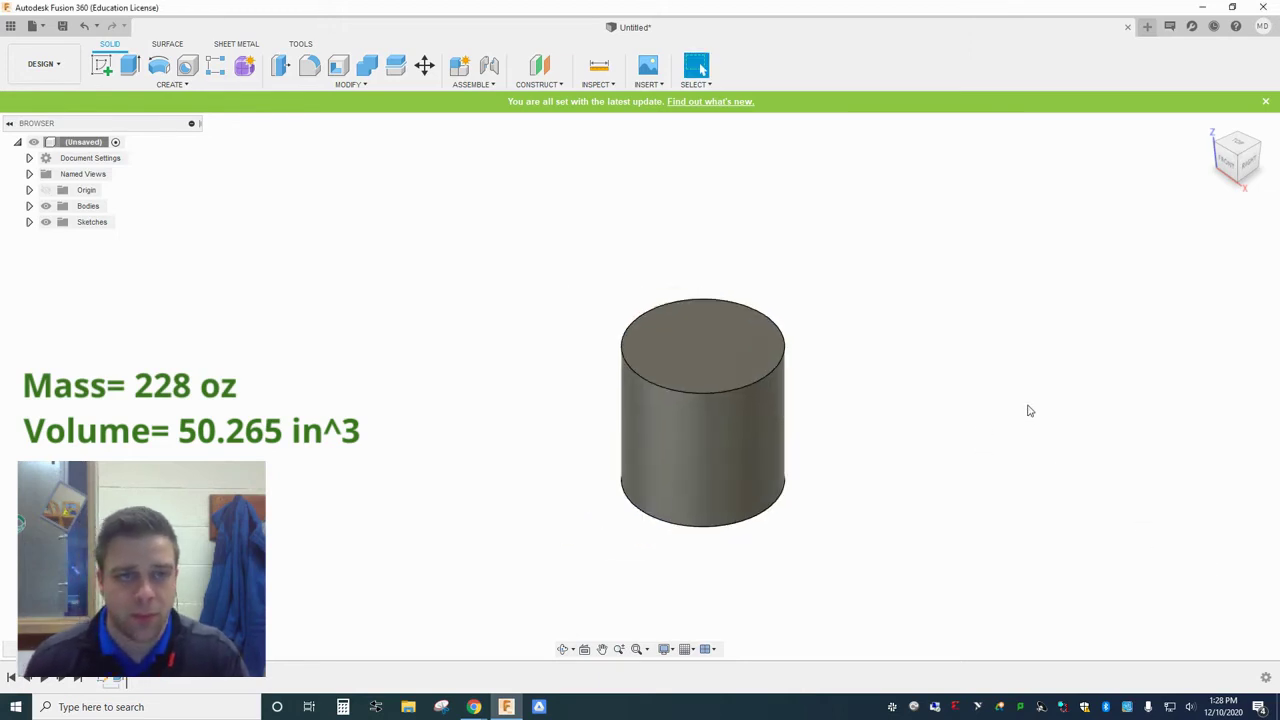
pyautogui.scroll(-1, 463, 274)
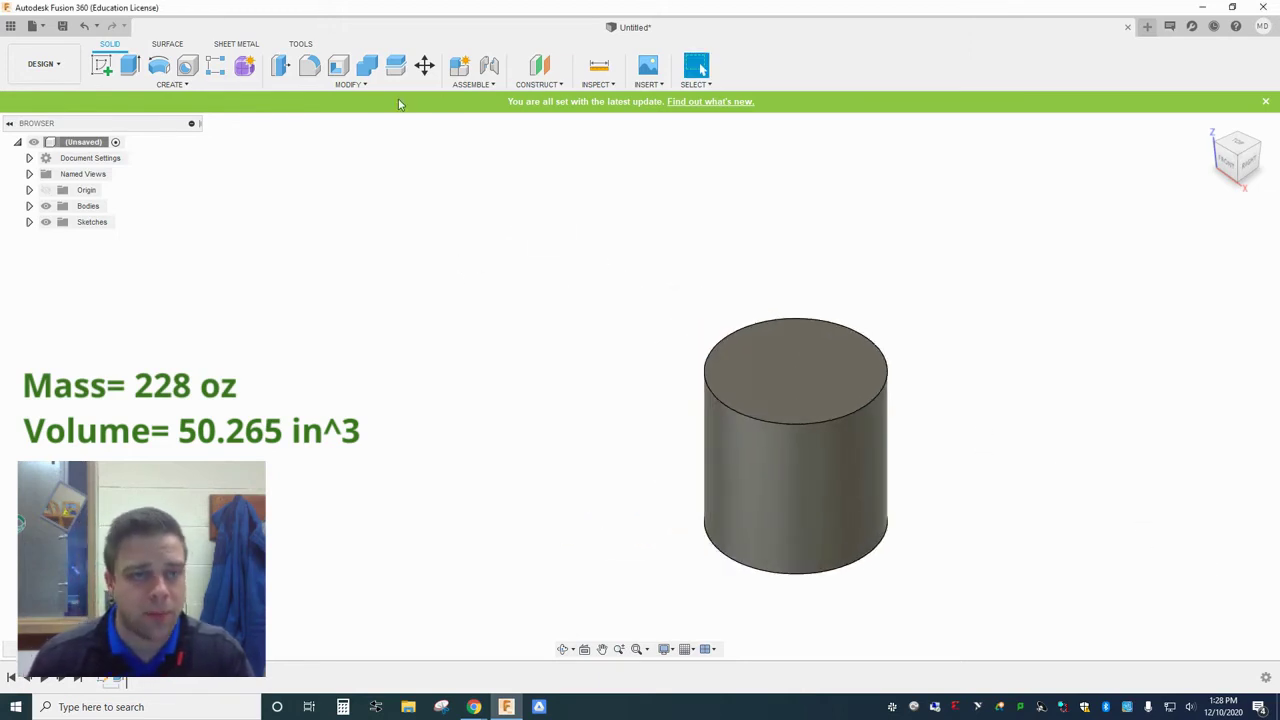
# - Through Modify > Physical Material, drag Porcelain from the Ceramic library onto the cylinder
pyautogui.click(356, 86)
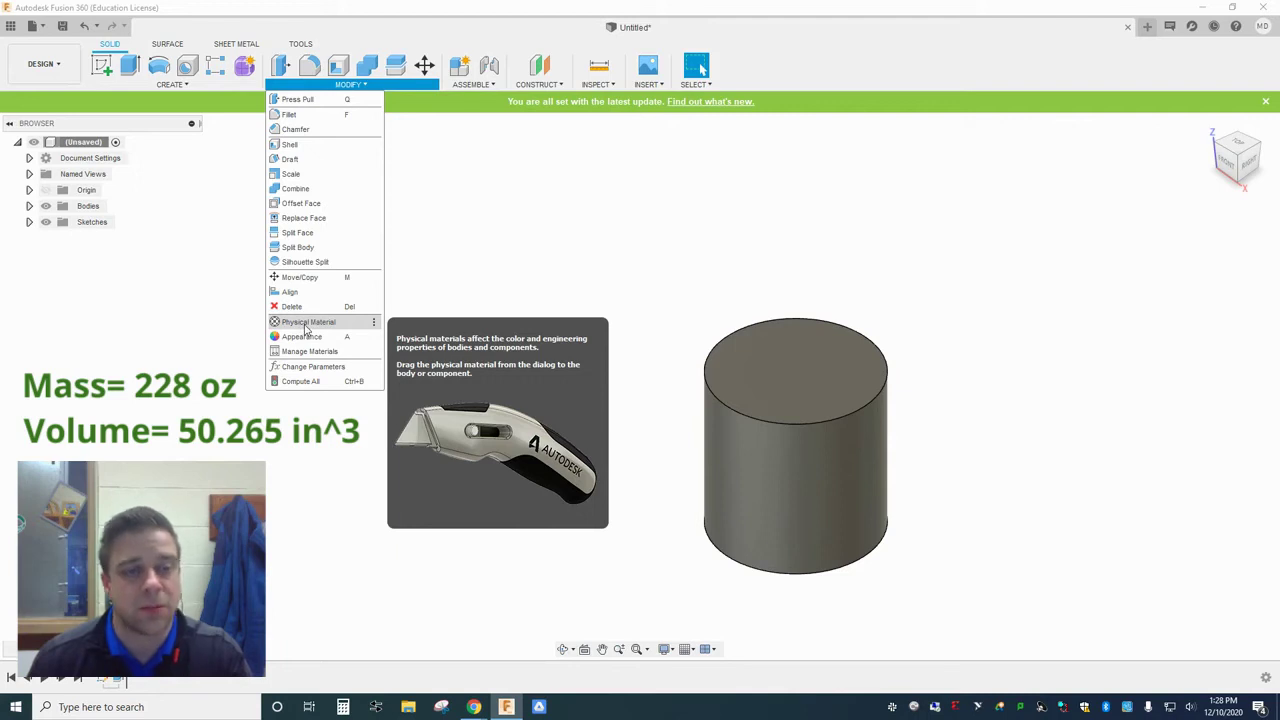
pyautogui.click(307, 323)
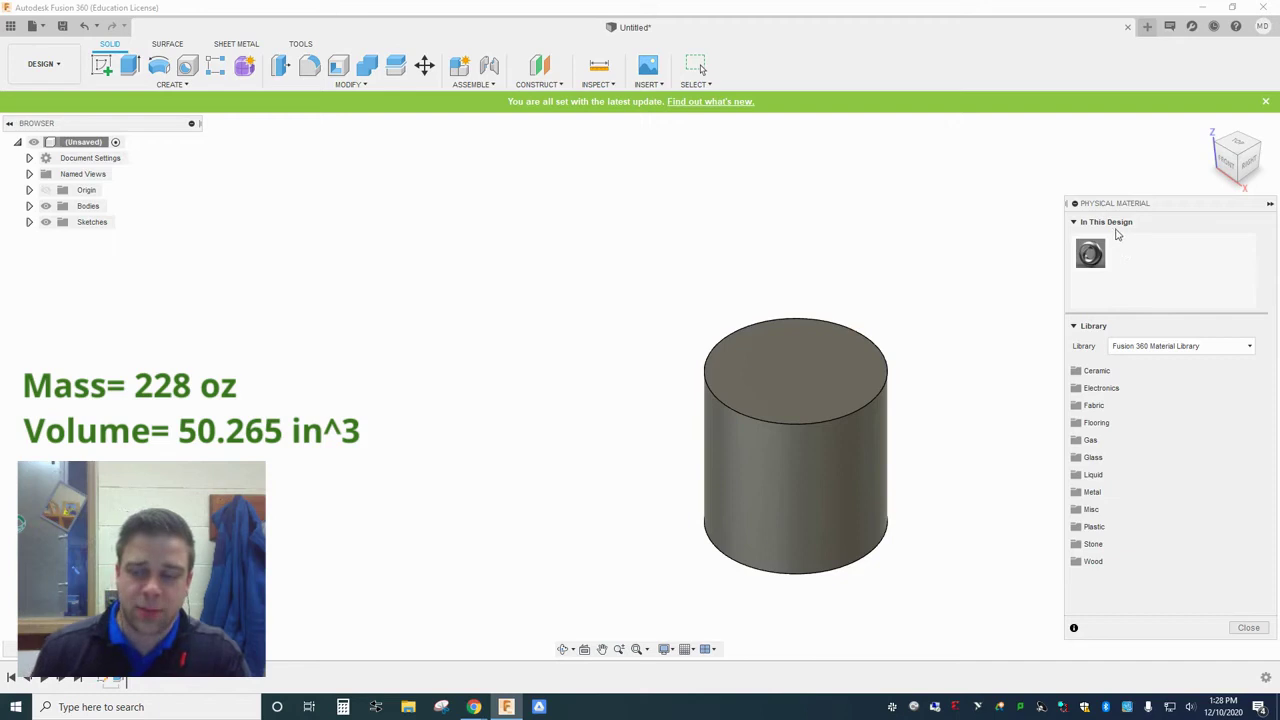
pyautogui.moveTo(1110, 256); pyautogui.dragTo(761, 420)
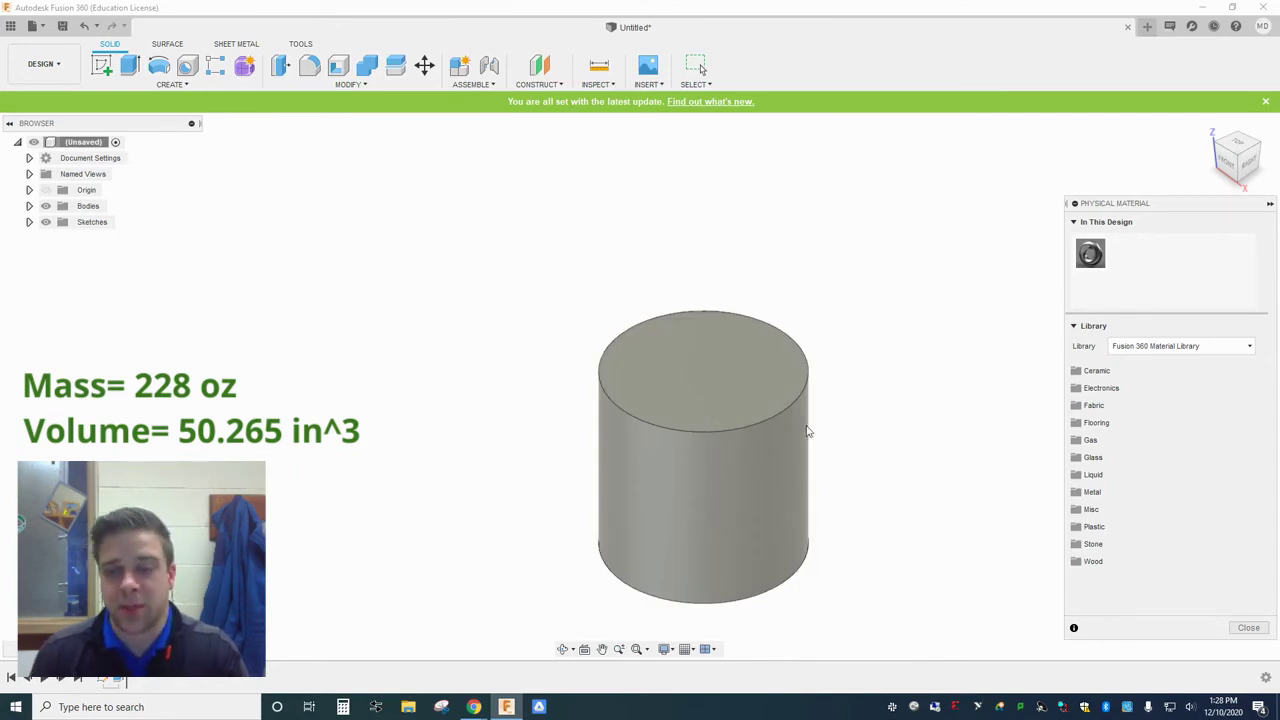
pyautogui.moveTo(808, 431); pyautogui.dragTo(1090, 255)
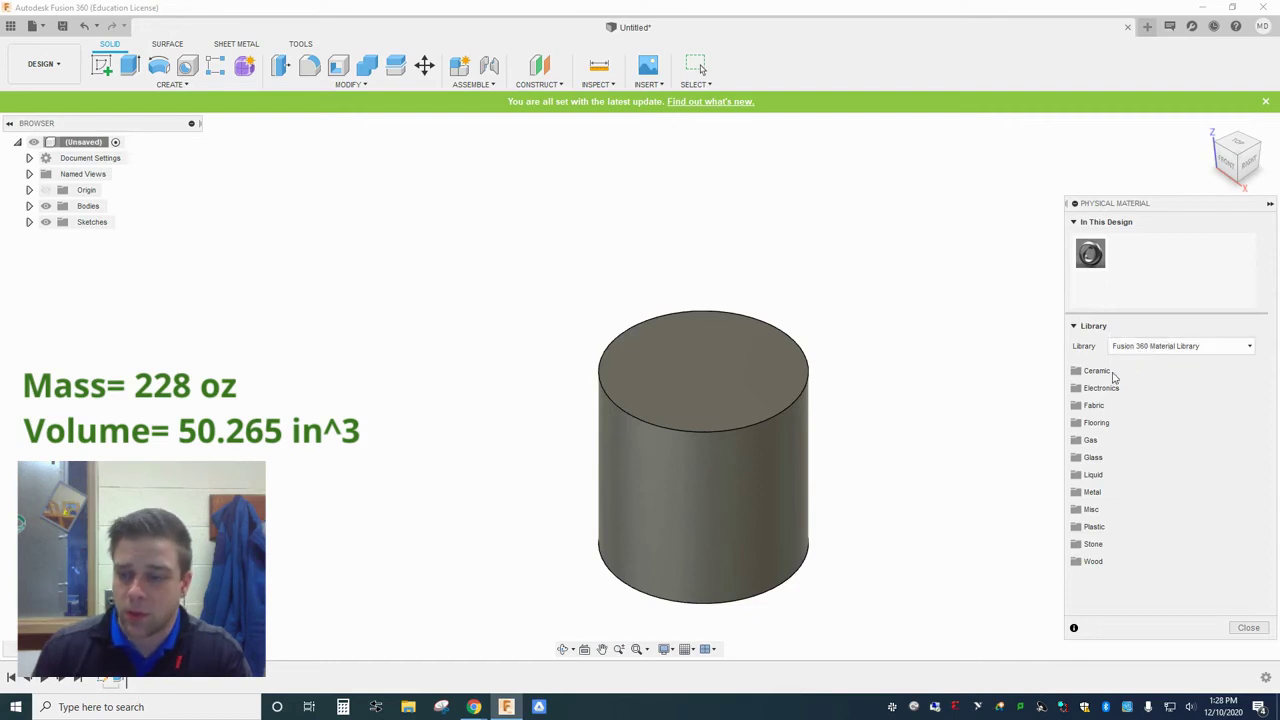
pyautogui.click(1092, 372)
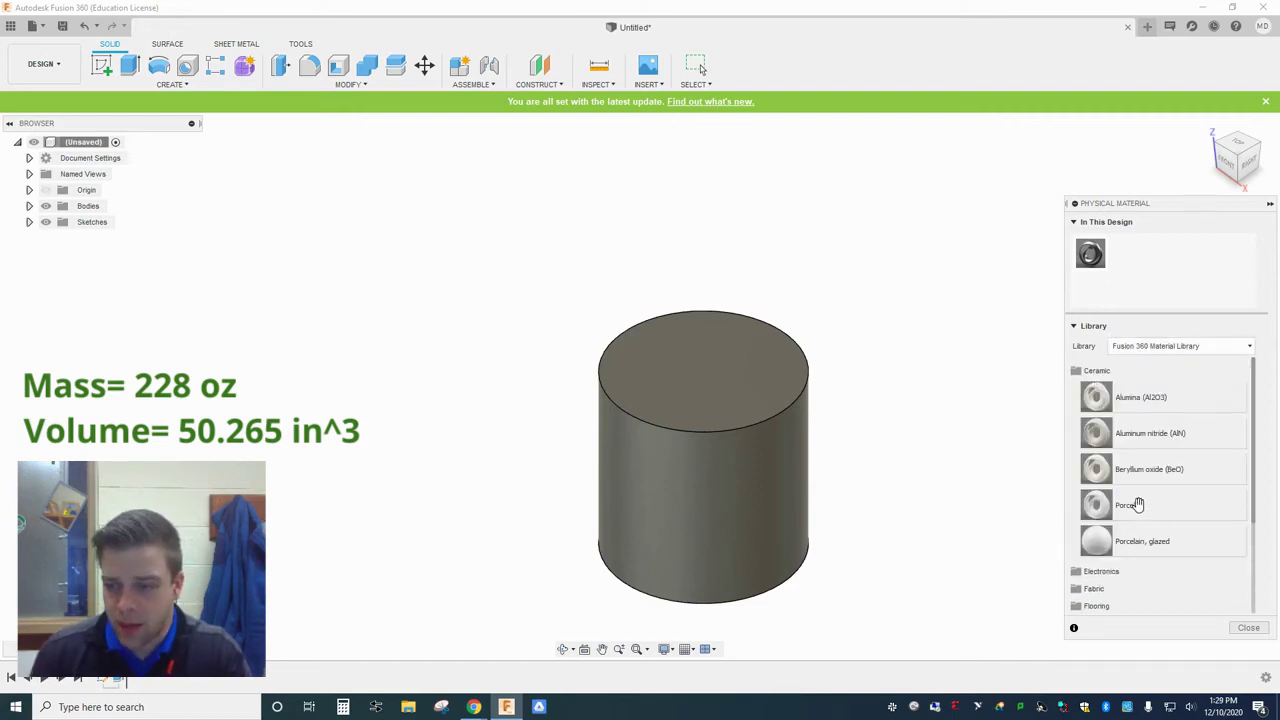
pyautogui.moveTo(1133, 503); pyautogui.dragTo(748, 443)
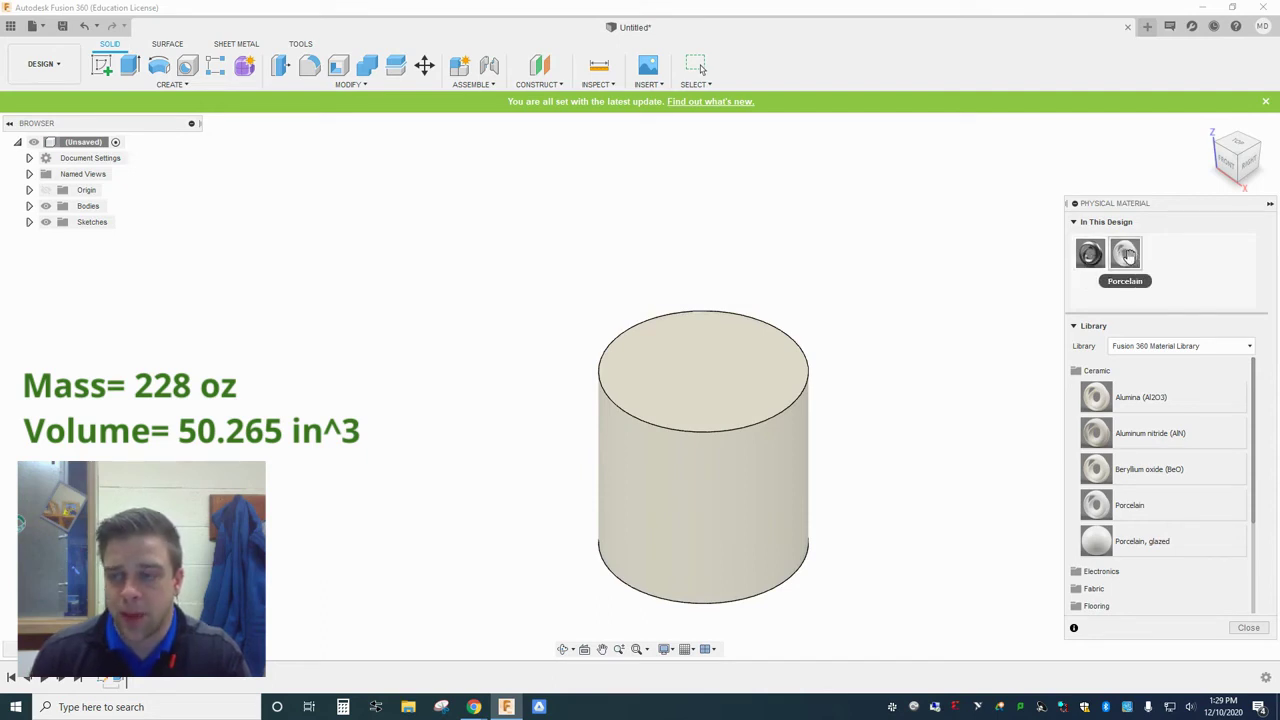
# - Inspect Porcelain's density and advanced appearance (RGB 246 246 243), then cancel without changes
pyautogui.doubleClick(1128, 255)
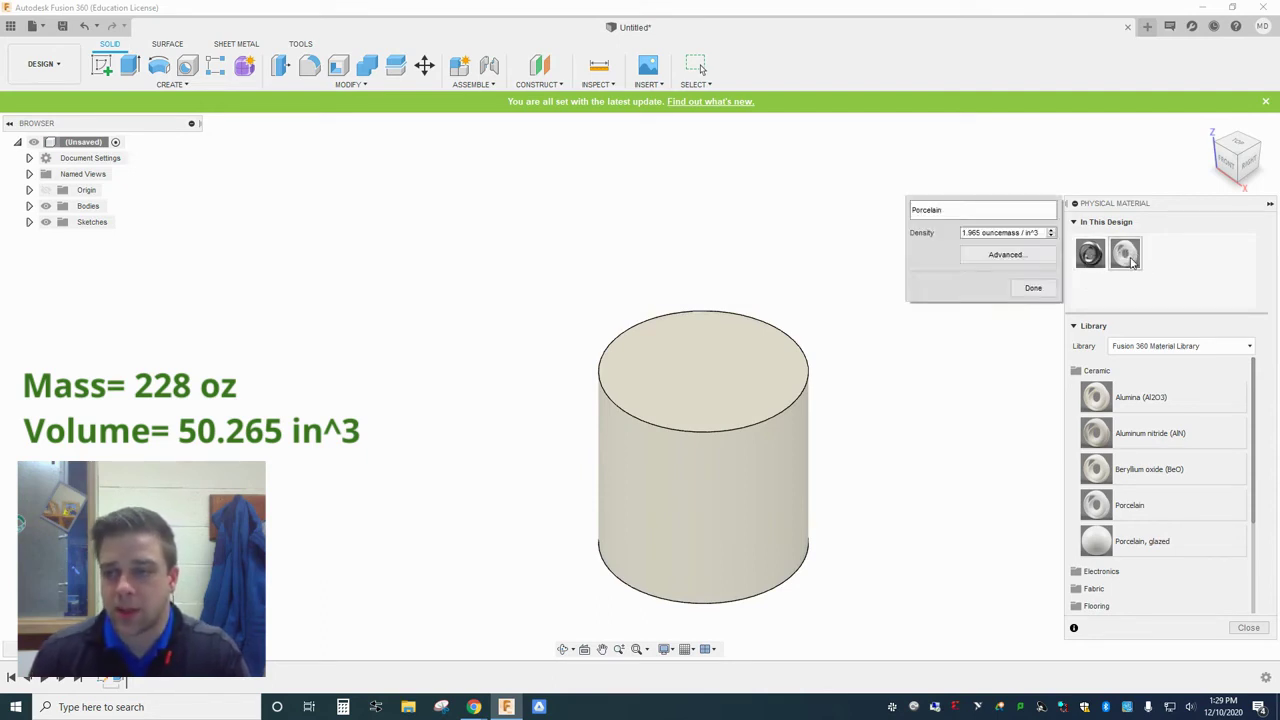
pyautogui.click(984, 256)
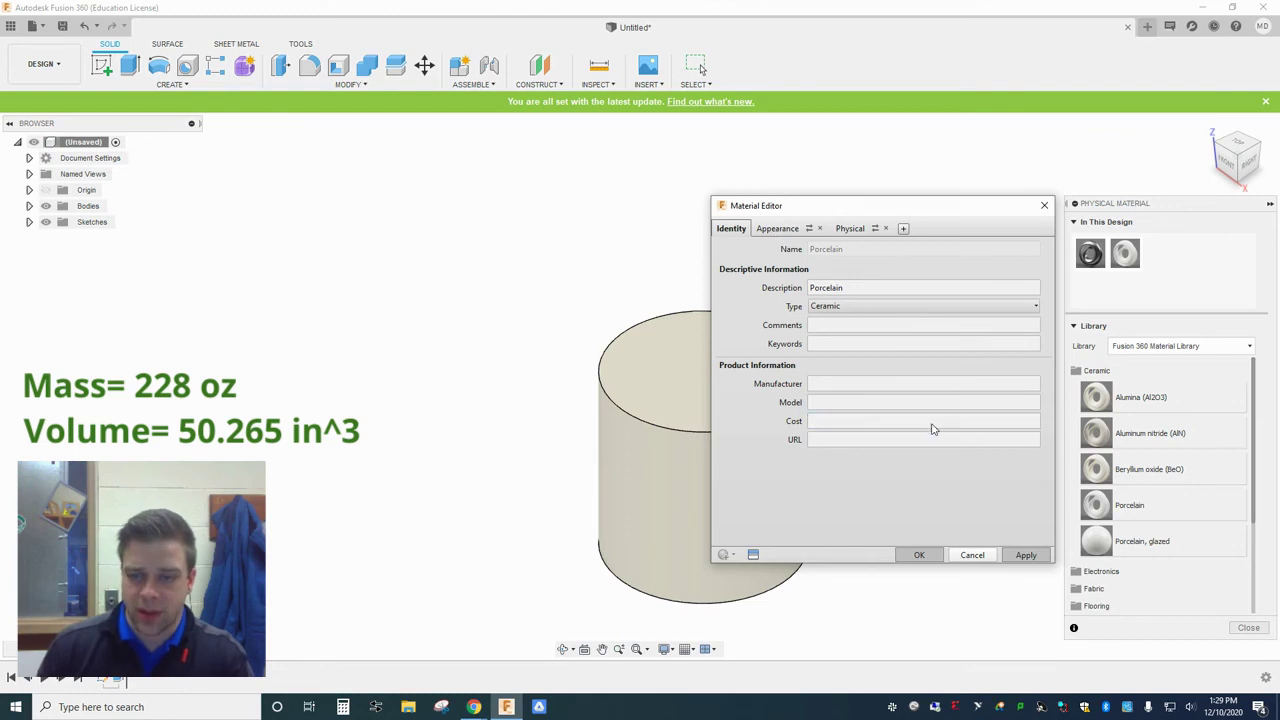
pyautogui.click(775, 229)
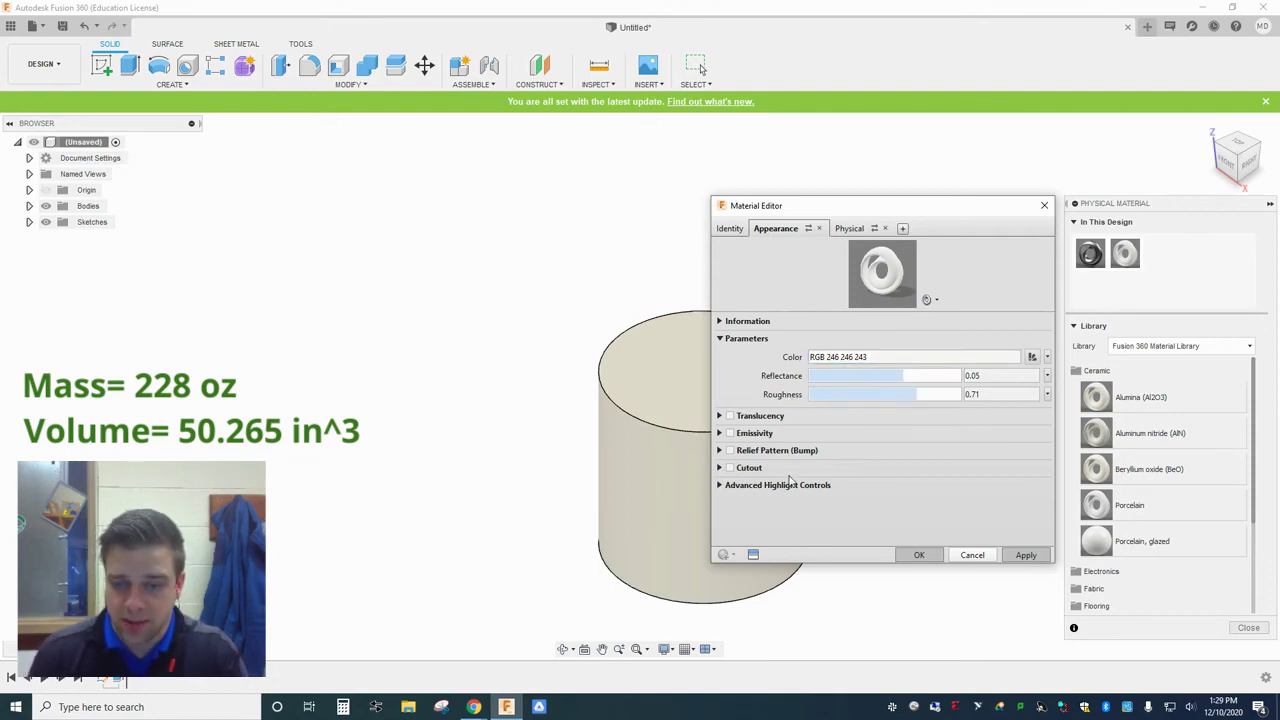
pyautogui.click(972, 554)
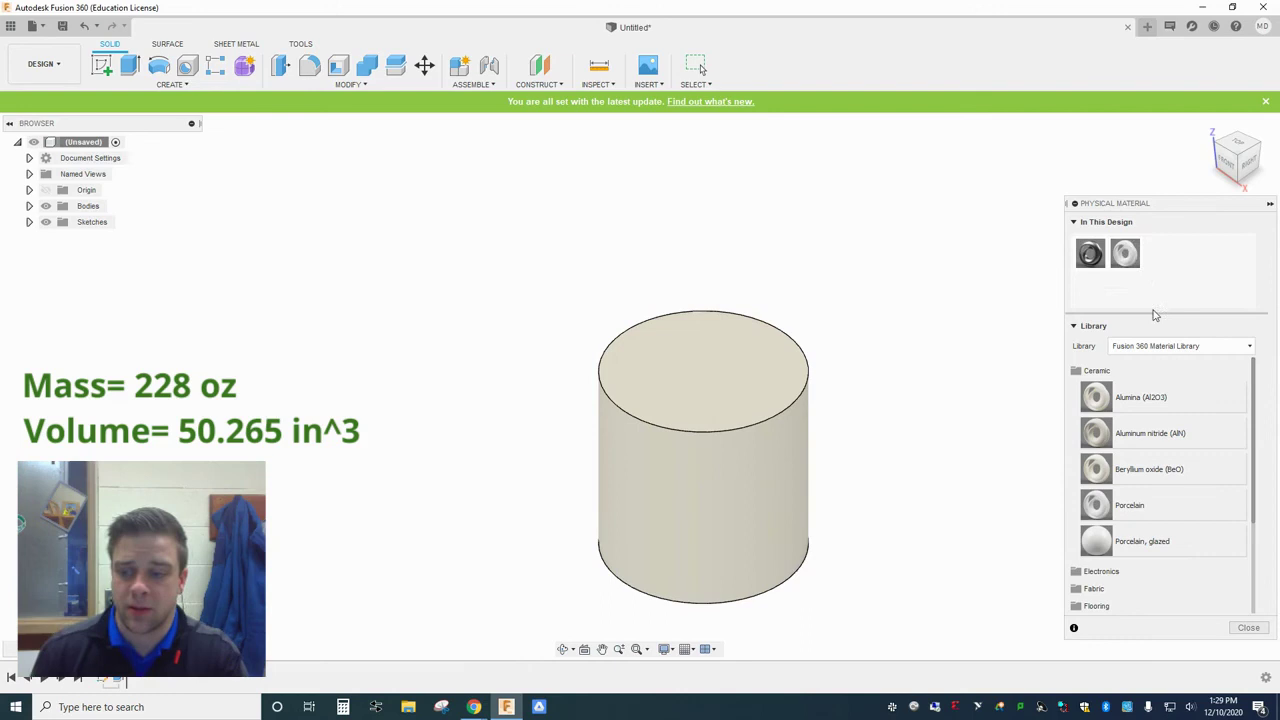
pyautogui.click(1248, 627)
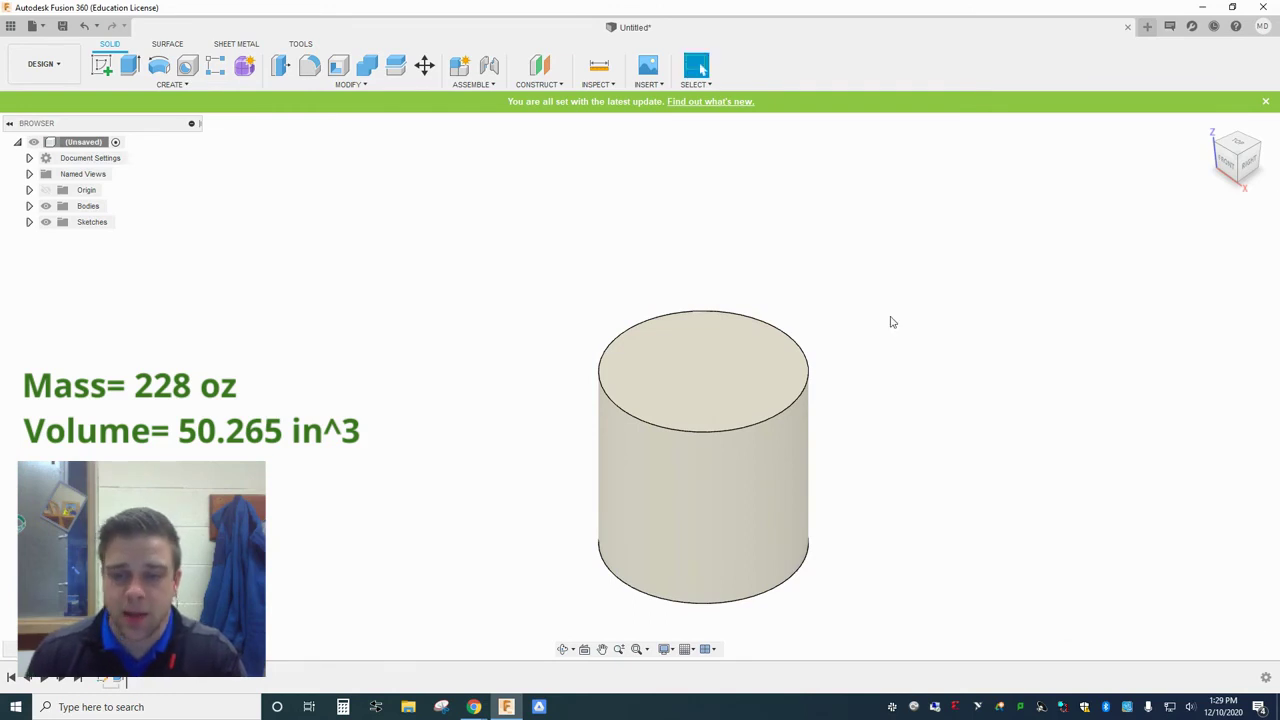
pyautogui.rightClick(90, 142)
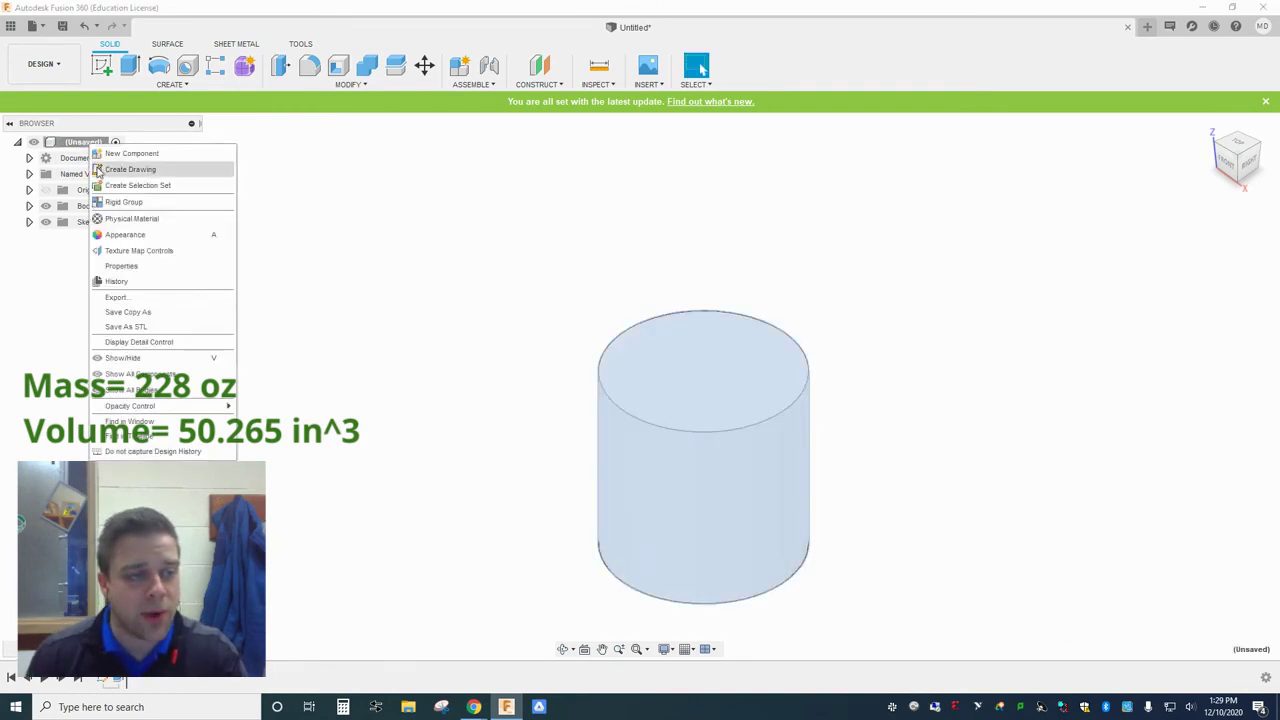
pyautogui.click(145, 266)
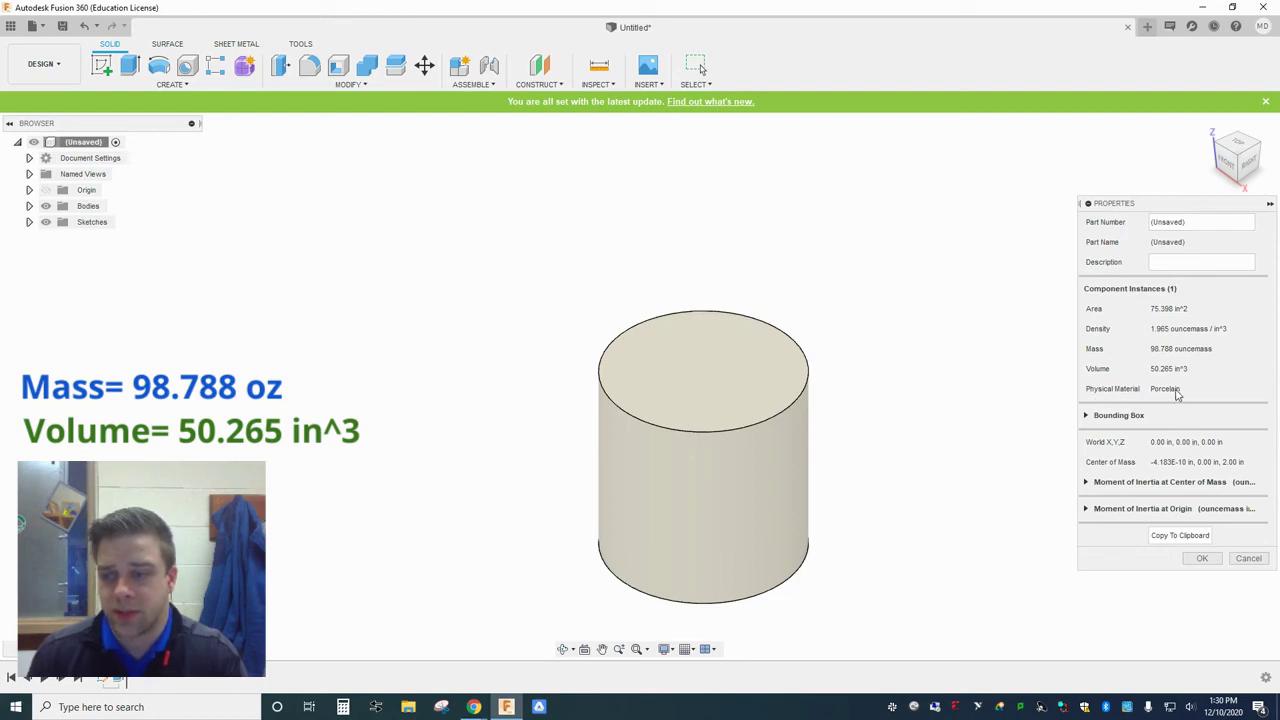
# - Apply Paint - Enamel Glossy (Blue) from the Paint > Glossy appearances to the cylinder
pyautogui.click(1203, 559)
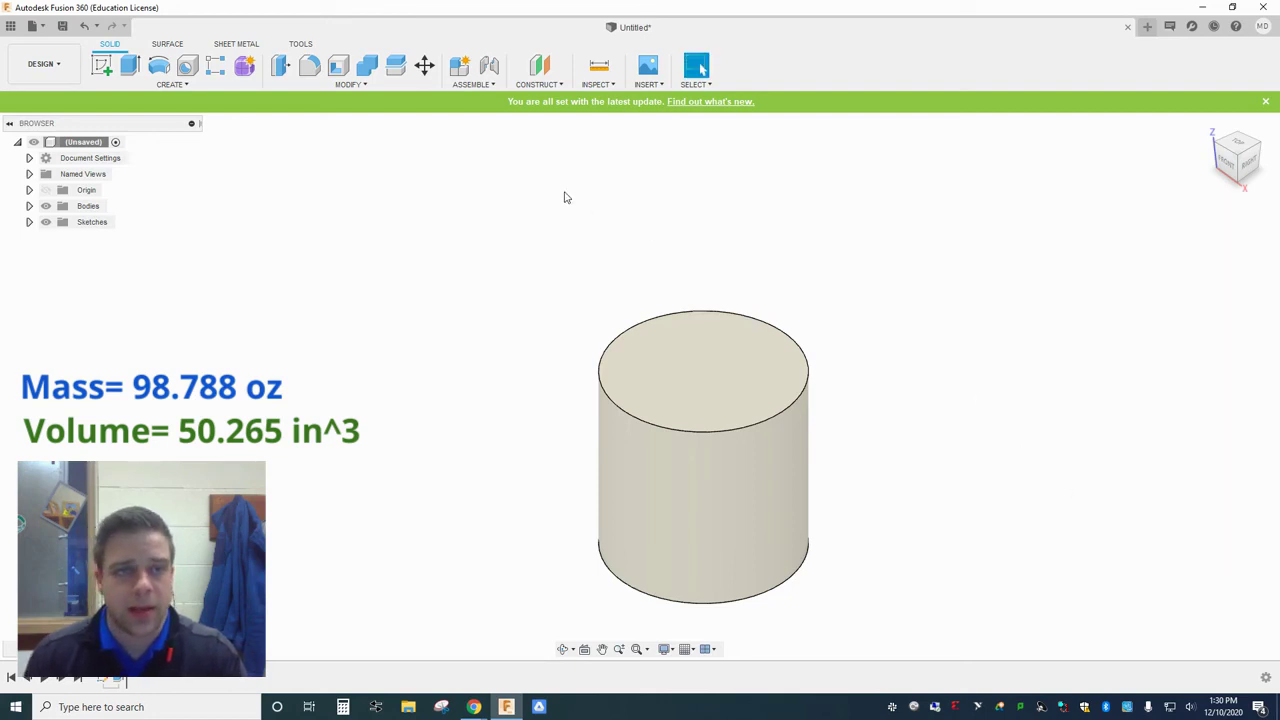
pyautogui.click(390, 86)
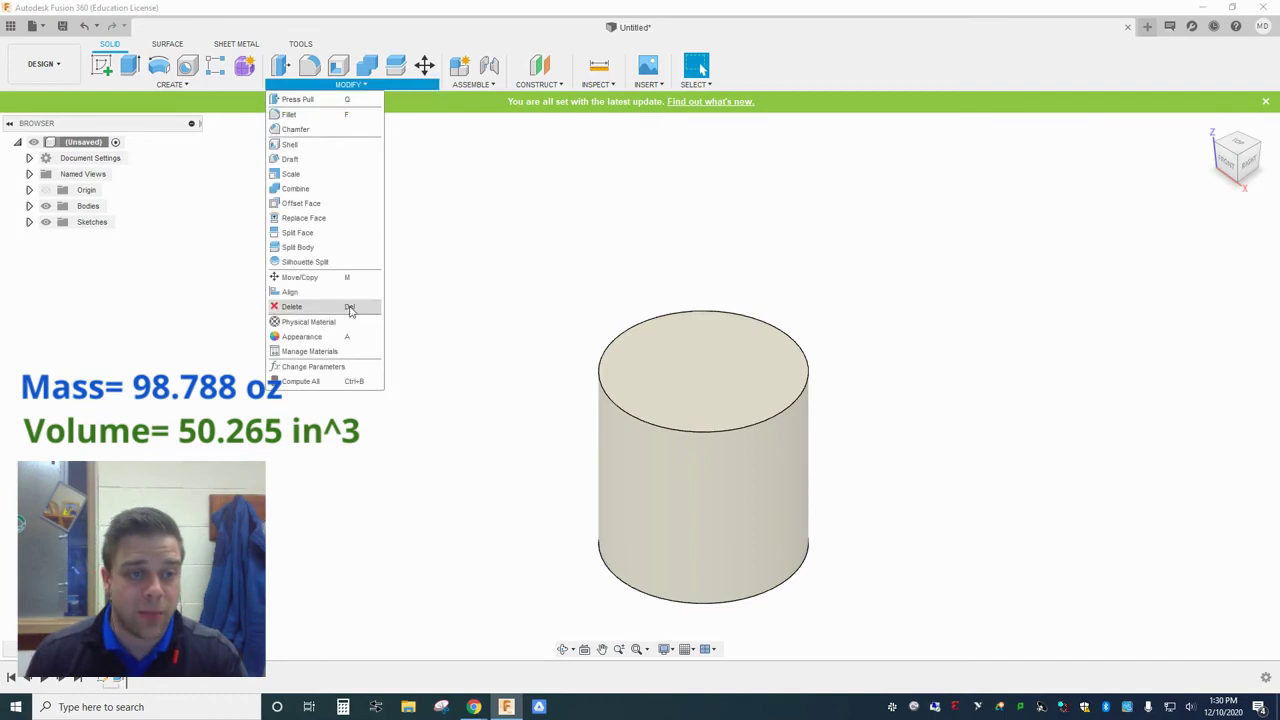
pyautogui.click(330, 340)
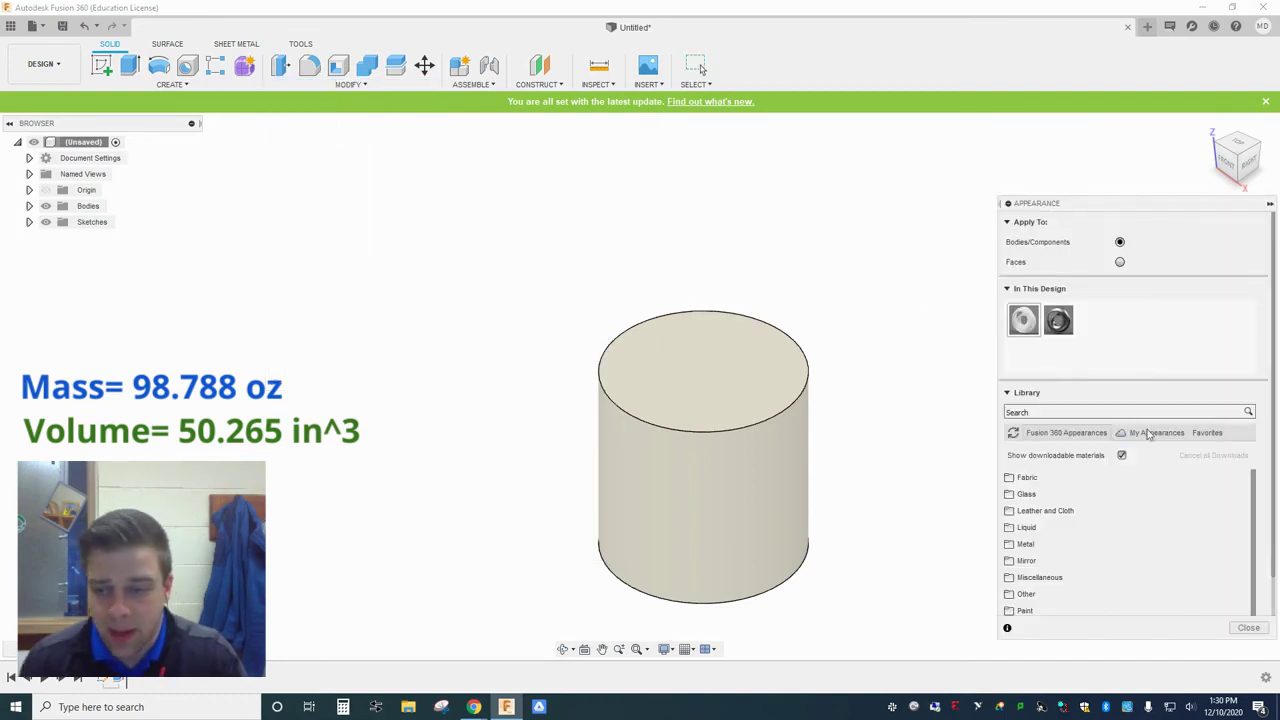
pyautogui.scroll(-2, 1078, 540)
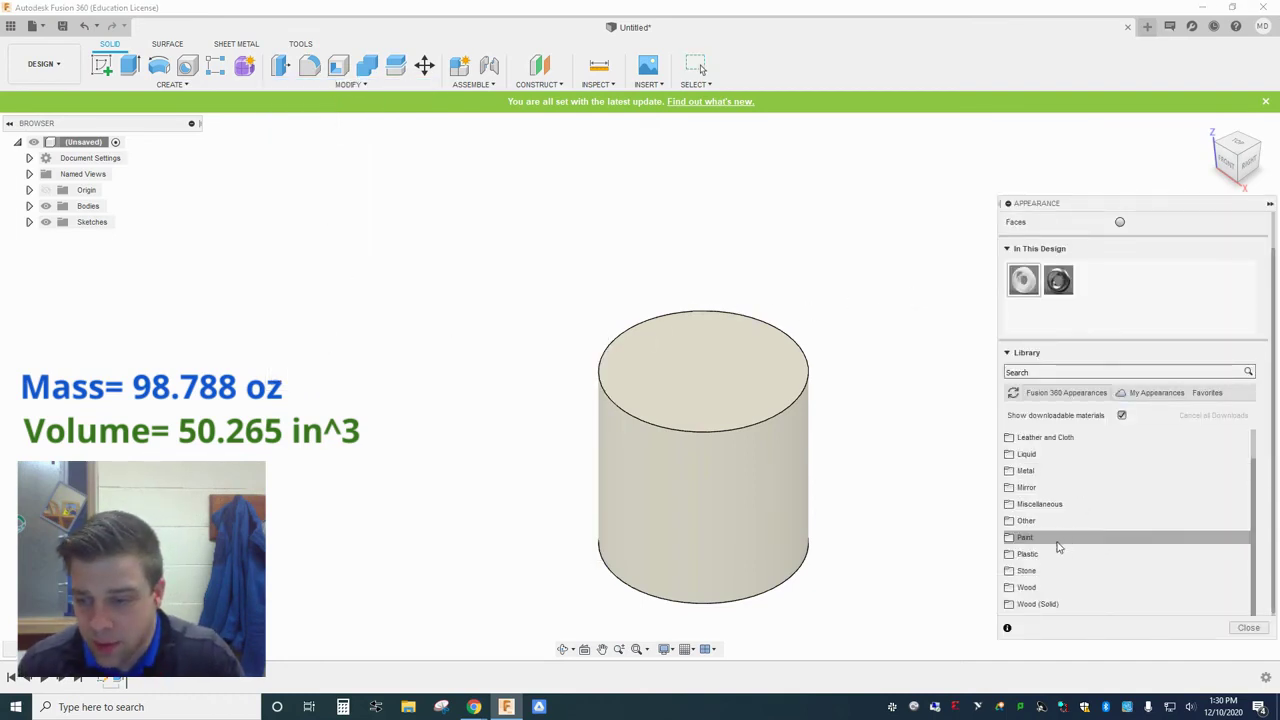
pyautogui.click(1045, 541)
pyautogui.scroll(-2, 1050, 550)
pyautogui.scroll(-1, 1068, 536)
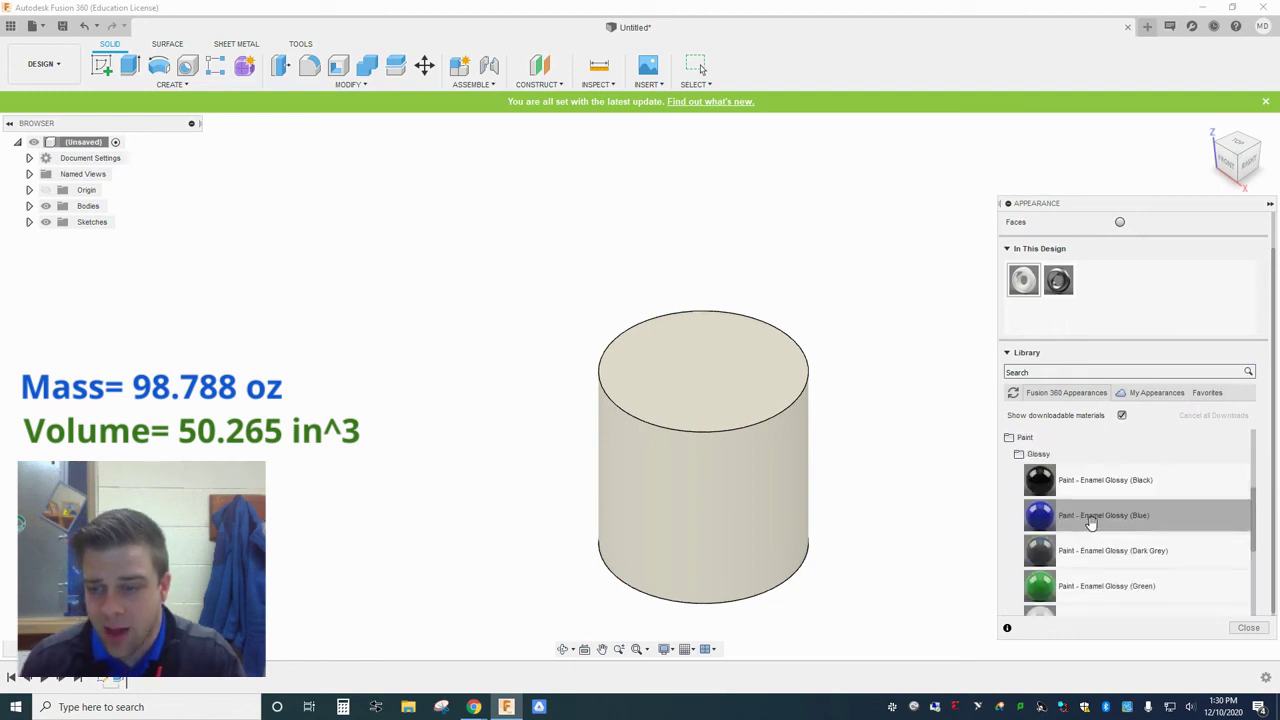
pyautogui.moveTo(1114, 518); pyautogui.dragTo(740, 488)
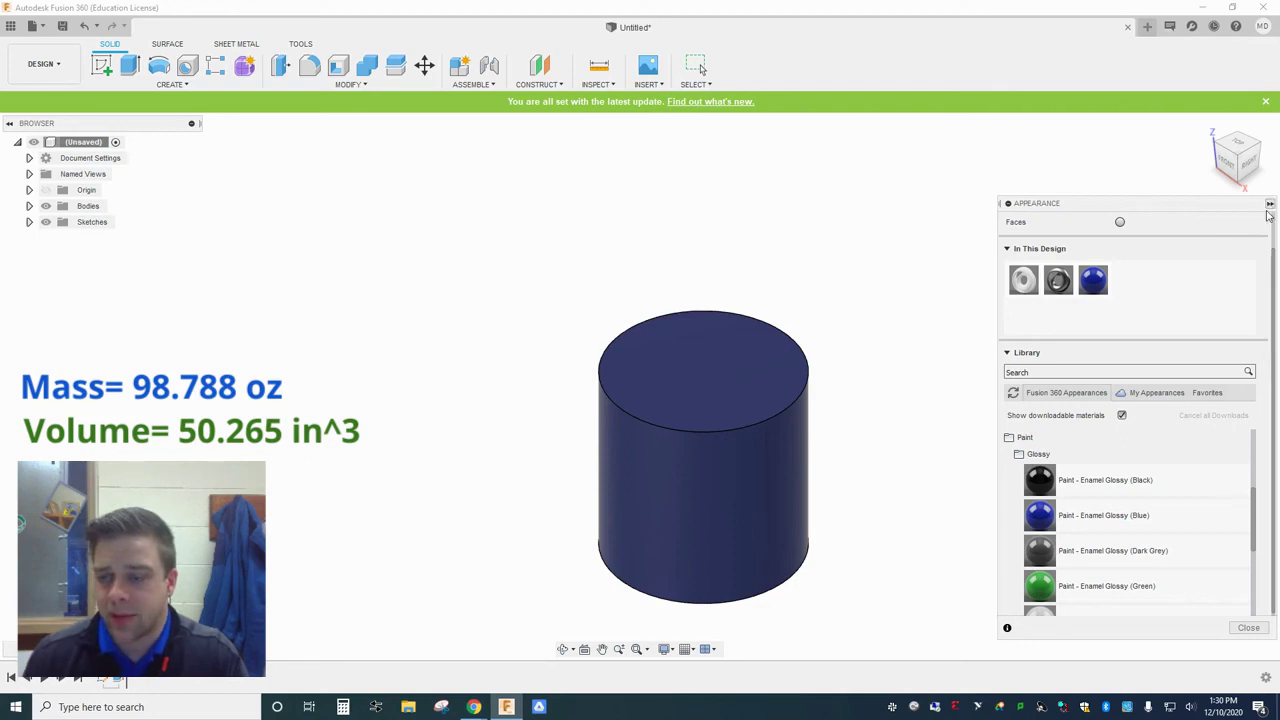
# - Close the appearance library and show the root component's Properties with mass and volume
pyautogui.click(1248, 627)
pyautogui.rightClick(60, 148)
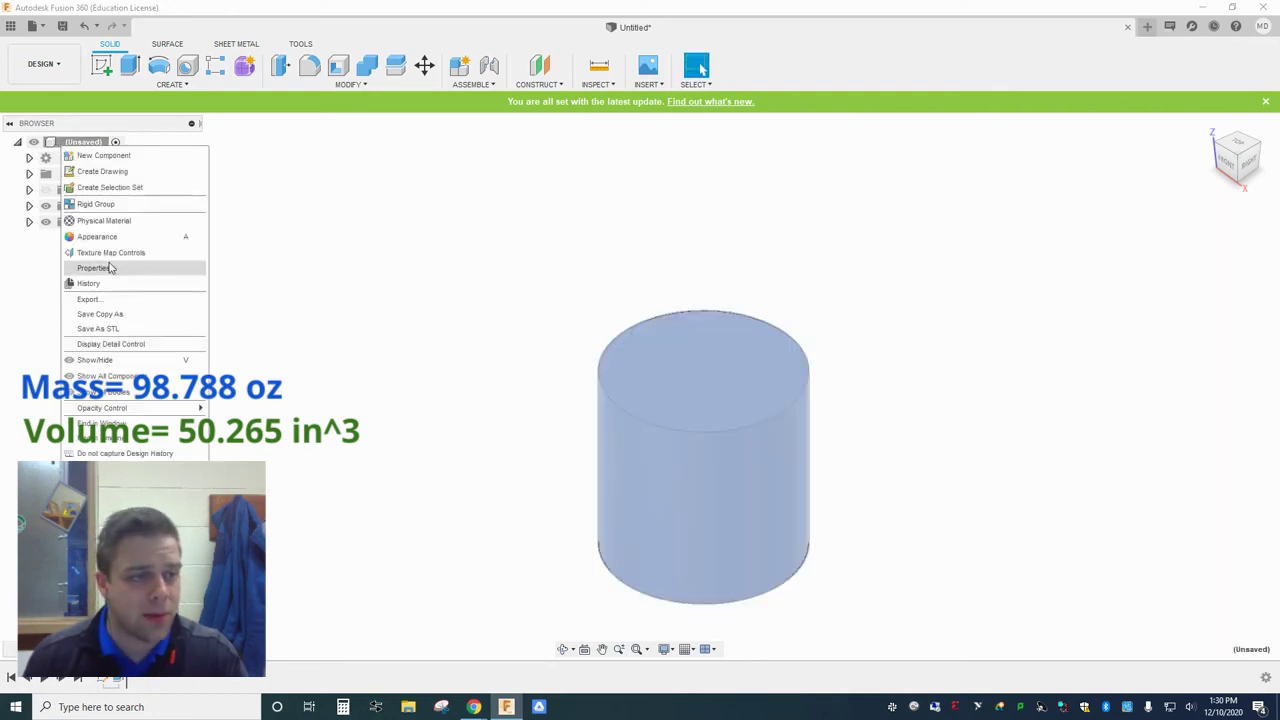
pyautogui.click(133, 268)
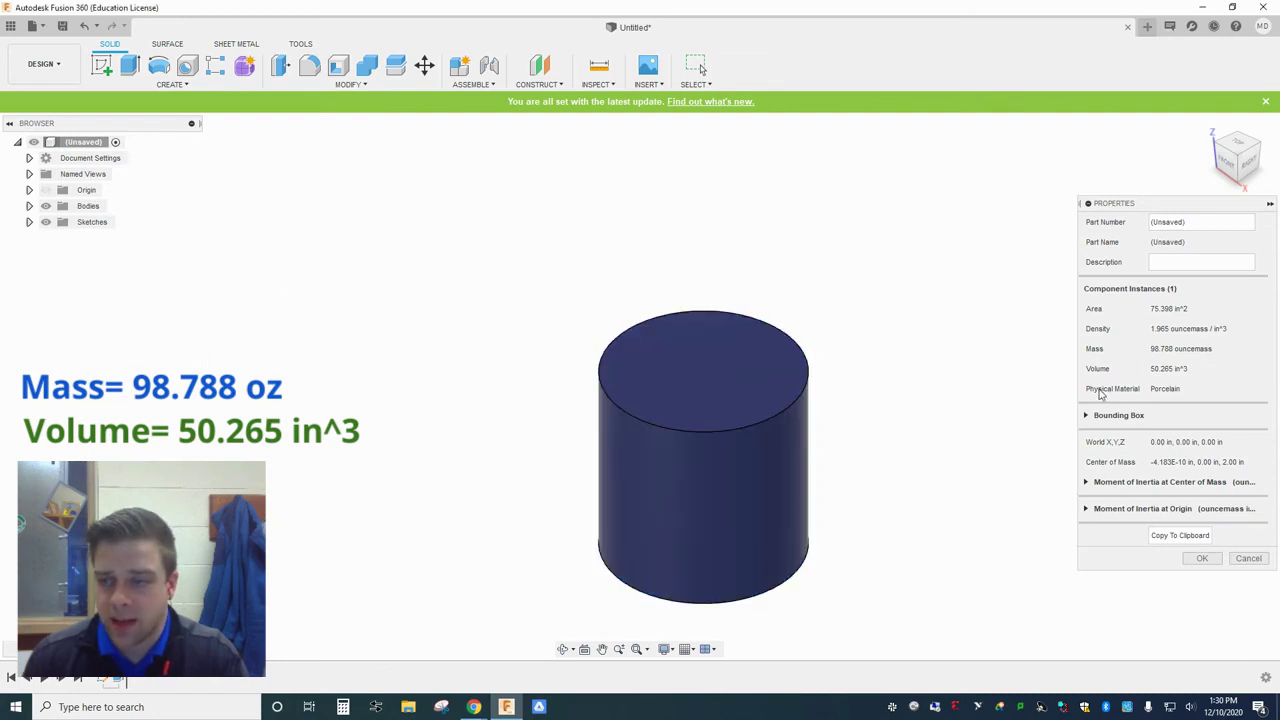